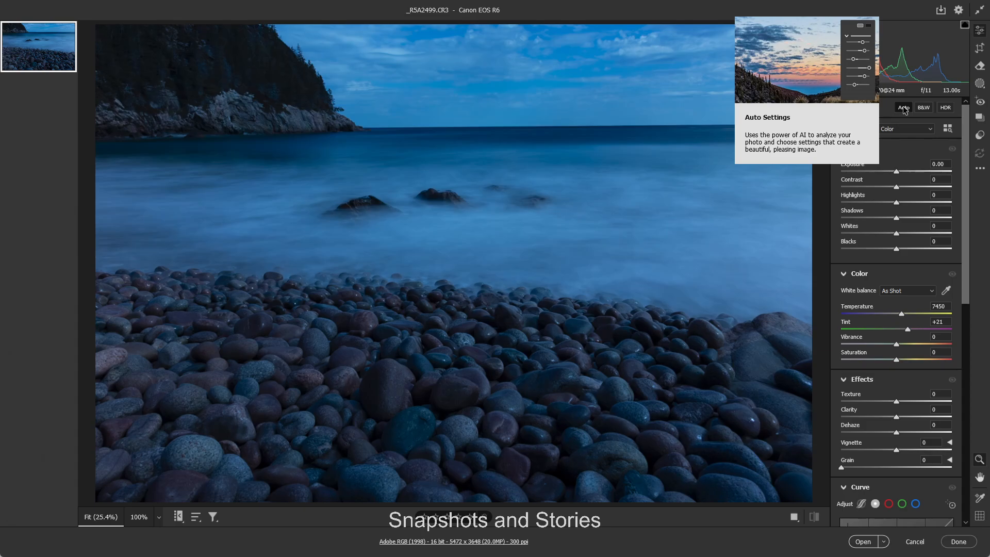
Step: Apply the automatic AI settings to the photo and raise Blacks to +48
click(903, 108)
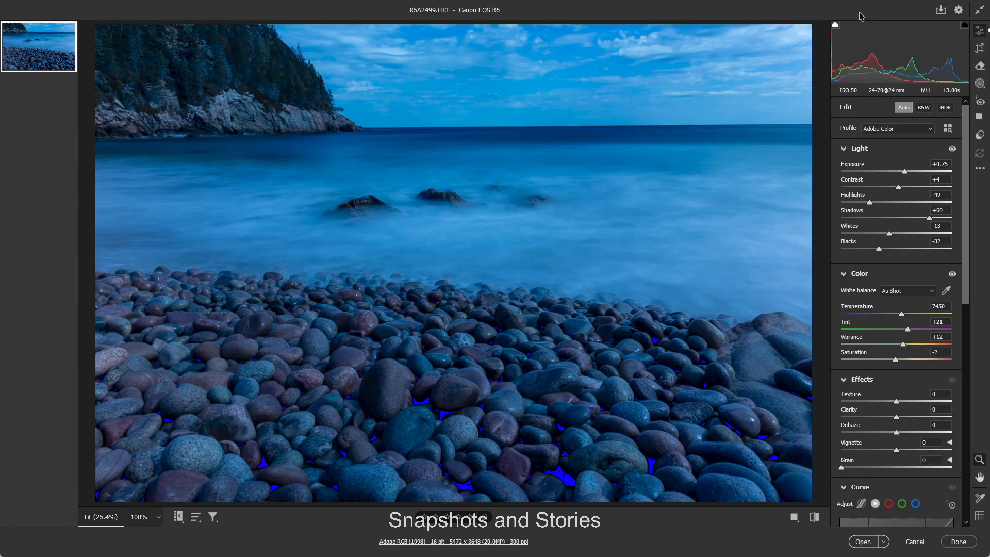
mouse_move(855, 31)
drag(879, 249, 922, 249)
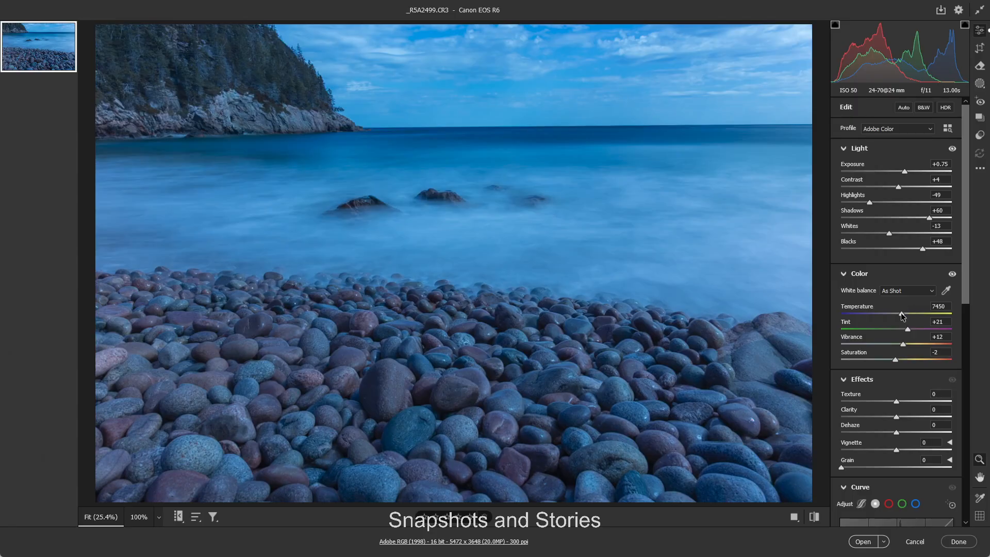
Step: Warm the photo's white balance by setting Temperature to 32000 and Tint to +28
drag(901, 313, 941, 323)
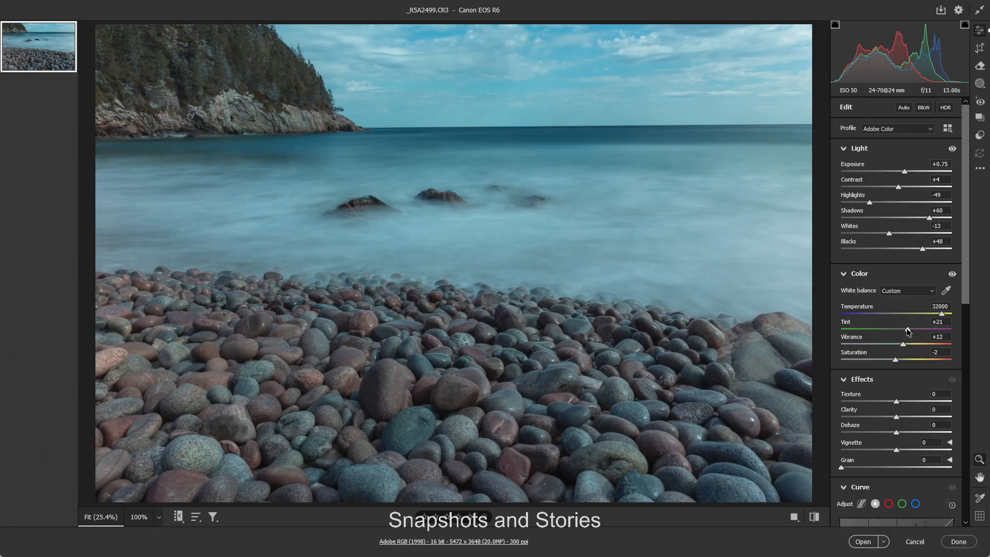
mouse_move(908, 331)
mouse_down()
mouse_move(926, 332)
mouse_move(896, 332)
mouse_move(911, 333)
mouse_up()
Step: Brighten the whole photo by setting Exposure to +2.05 and lower Blacks to -13
drag(903, 174, 916, 177)
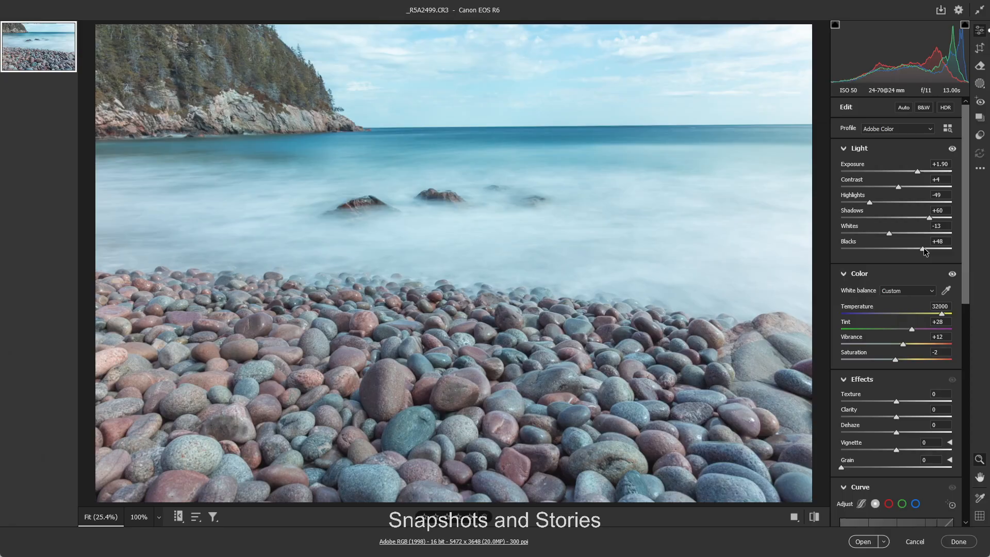
drag(921, 250, 891, 251)
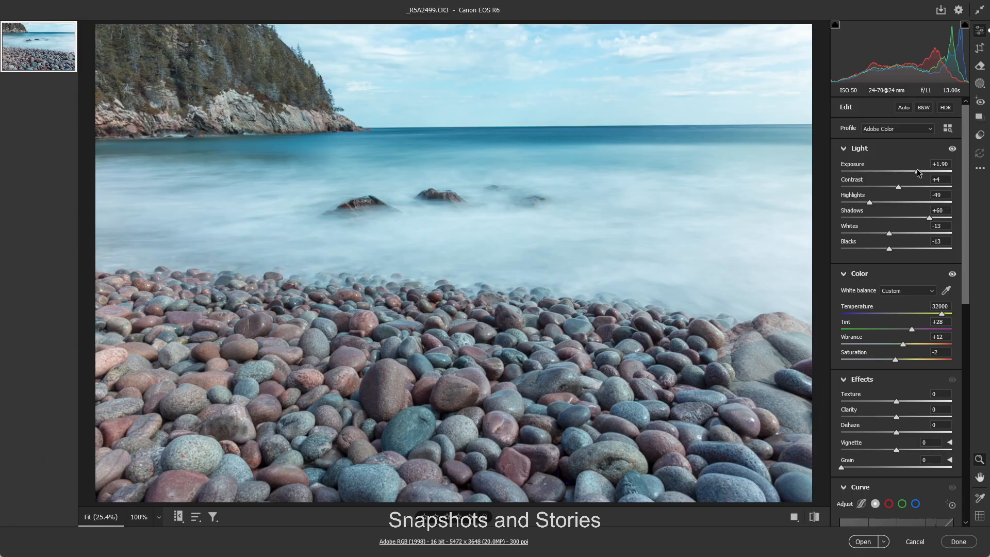
drag(917, 168, 917, 171)
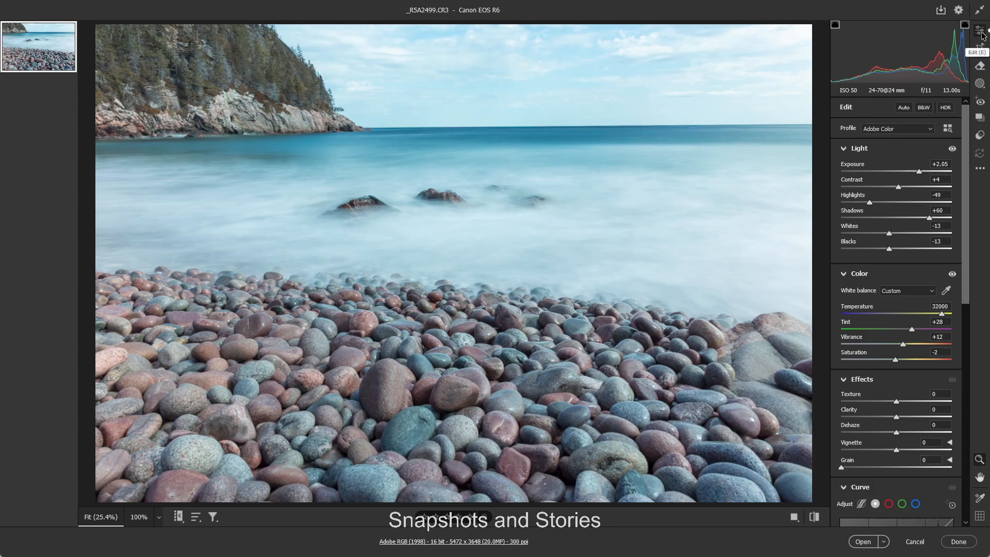
Step: Create a sky mask and set its Exposure to -0.50, Contrast to +26, Whites to +1 and Blacks to -17
click(980, 84)
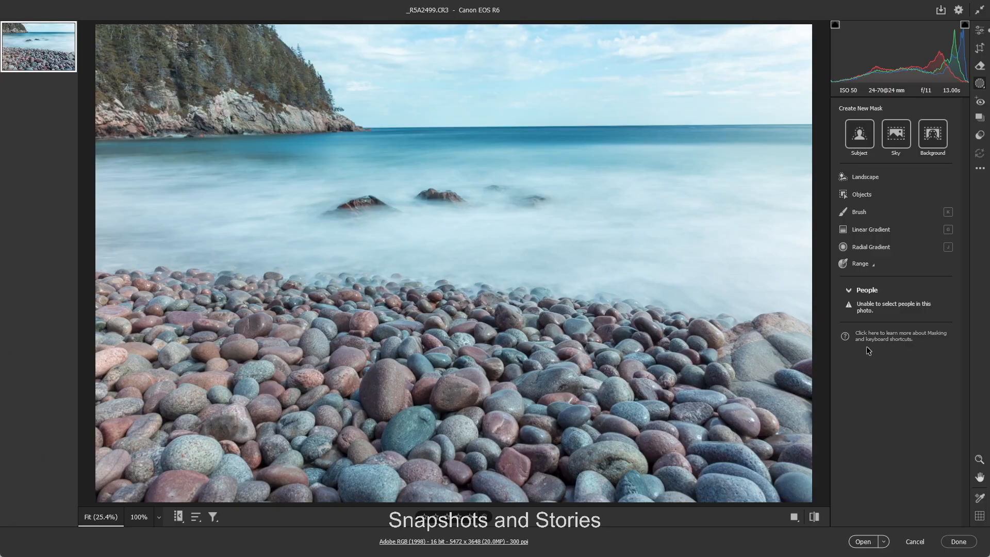
click(896, 132)
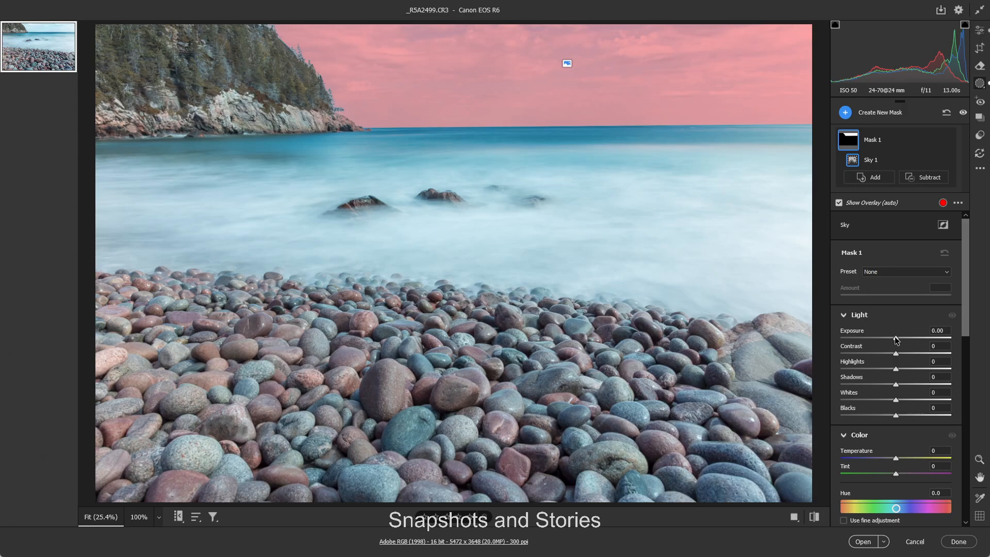
drag(896, 339, 888, 339)
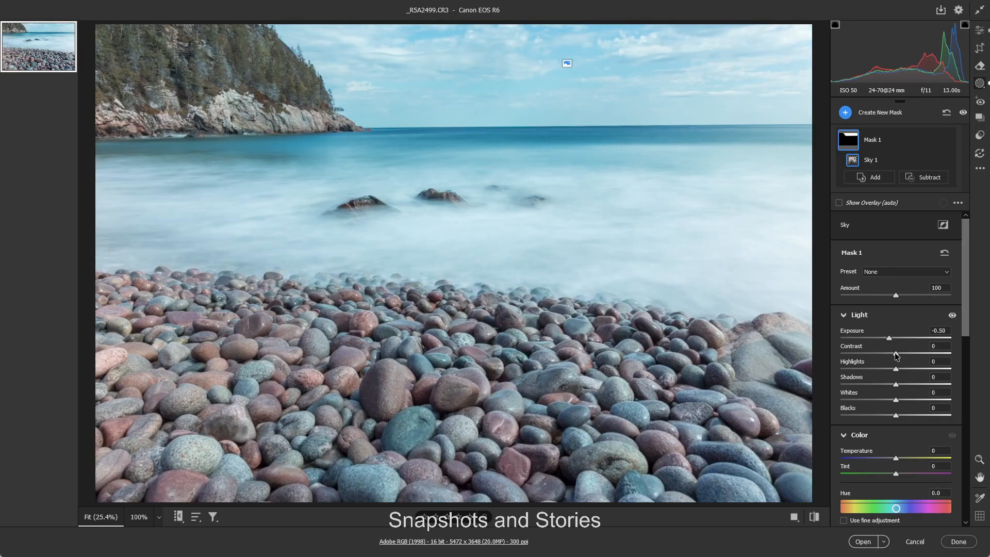
mouse_move(894, 352)
mouse_down()
mouse_move(885, 358)
mouse_move(911, 363)
mouse_up()
drag(896, 400, 903, 400)
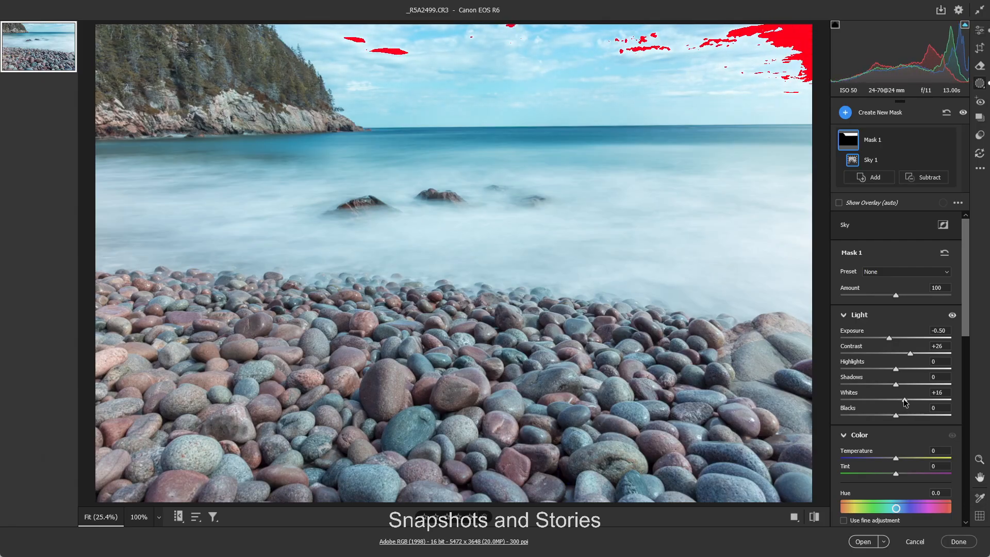
drag(903, 399, 896, 399)
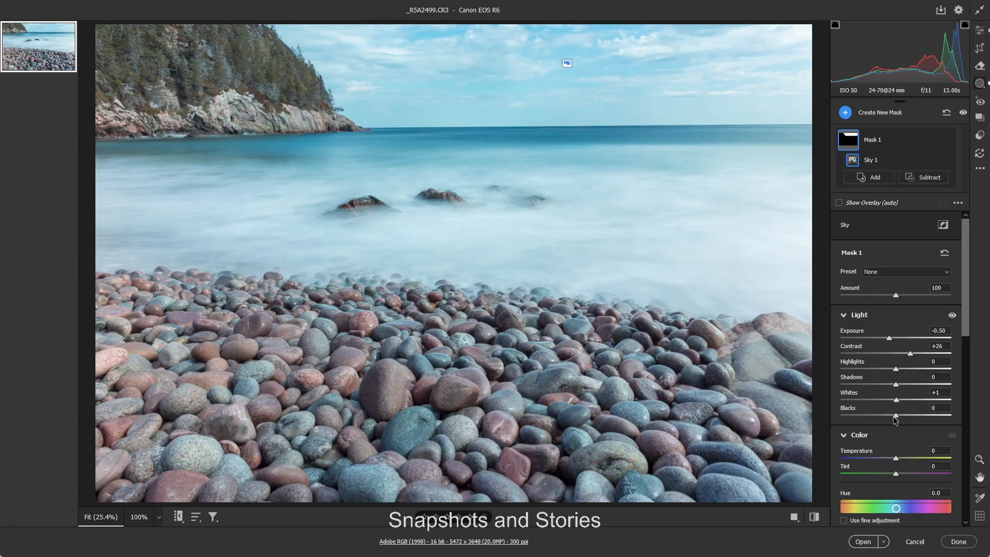
mouse_move(894, 413)
mouse_down()
mouse_move(872, 406)
mouse_move(885, 409)
mouse_up()
Step: Create a new landscape mask covering only the Natural Ground
click(846, 113)
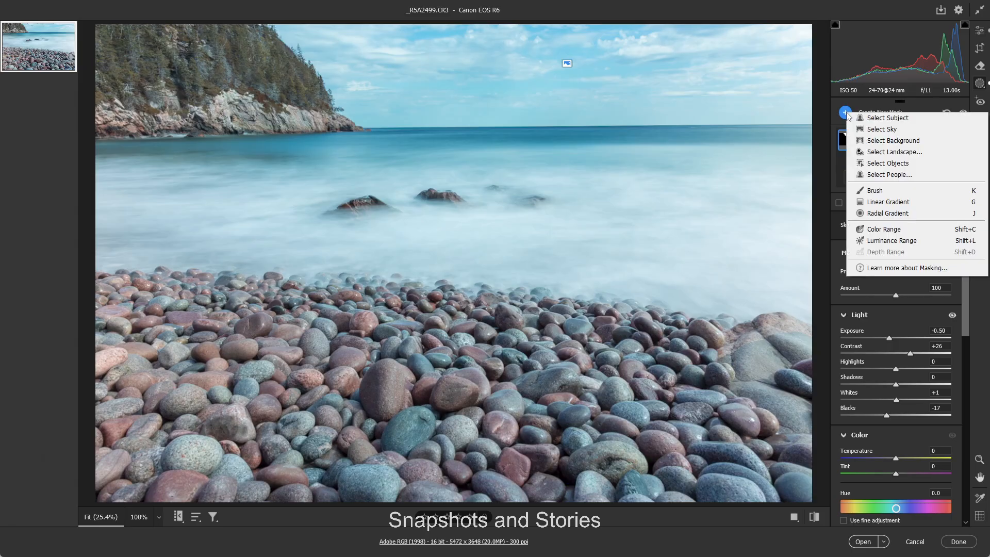
click(902, 154)
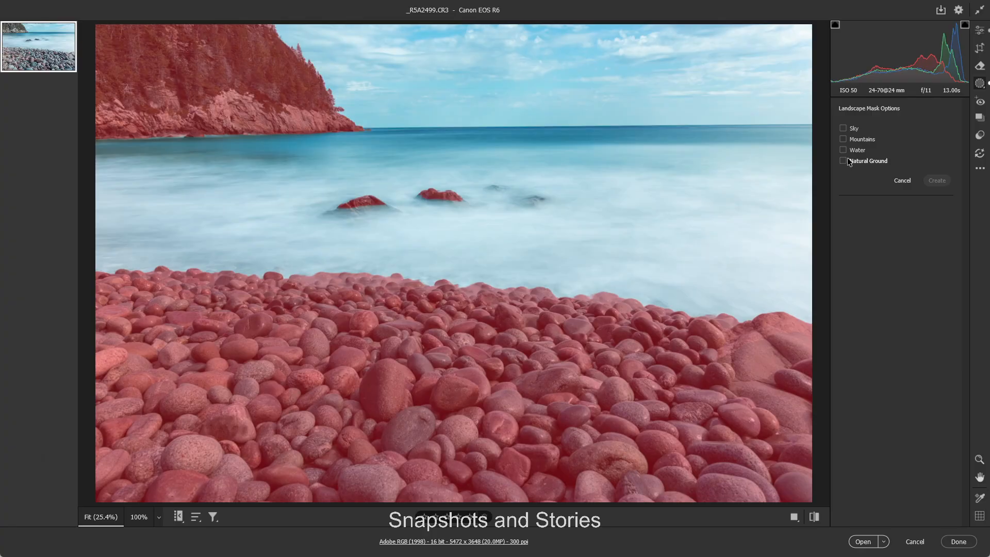
click(844, 162)
click(937, 180)
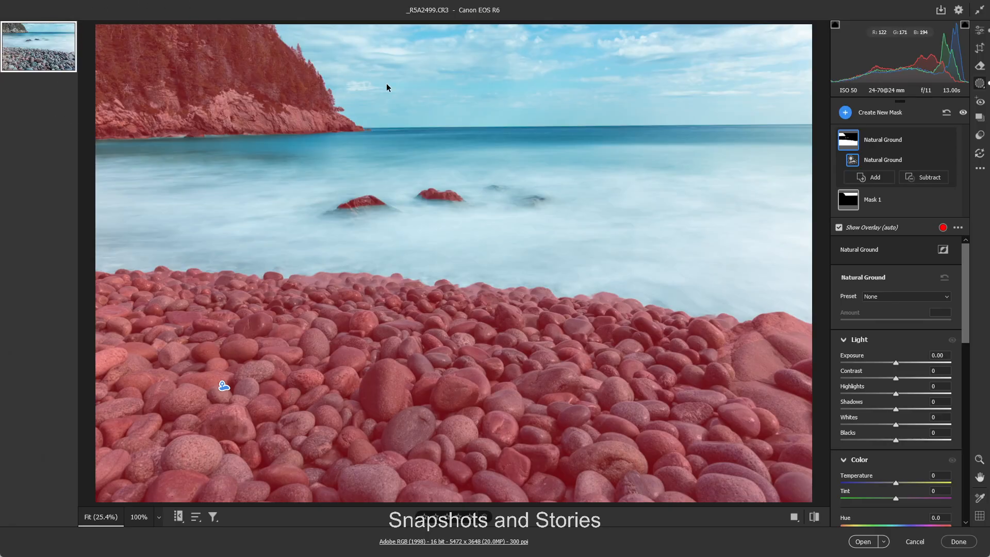
Step: Subtract the tree-covered cliff and the two larger sea rocks from the Natural Ground mask using object selections
click(935, 179)
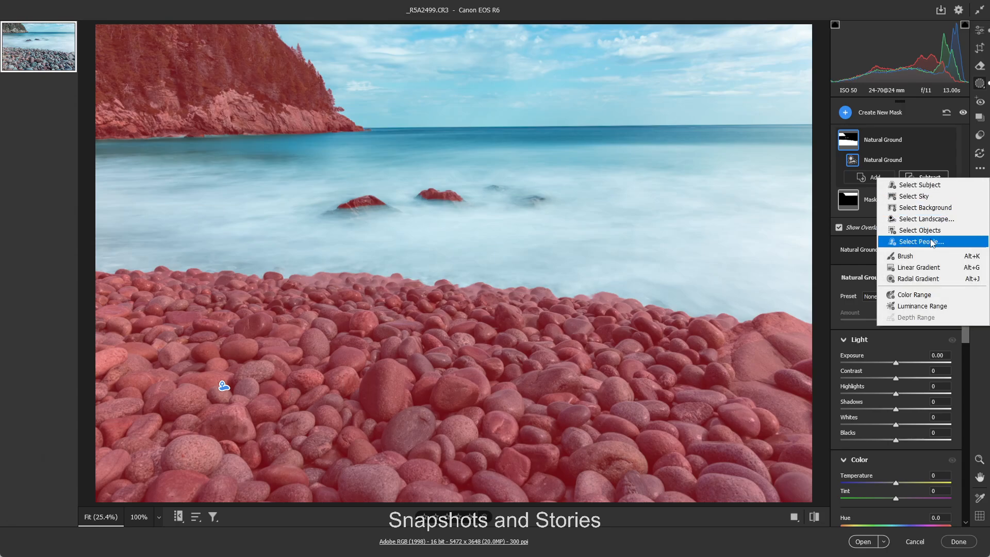
click(922, 233)
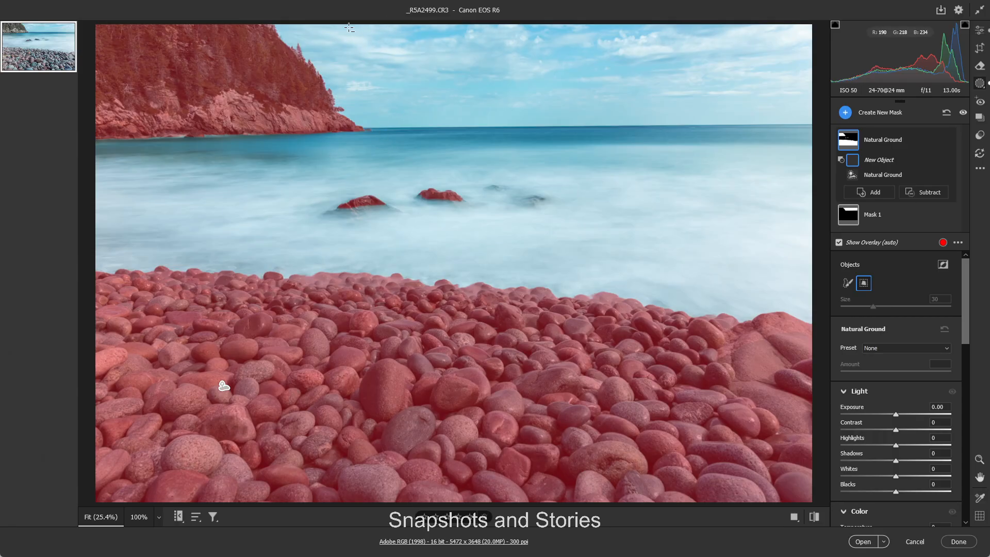
drag(351, 25, 67, 147)
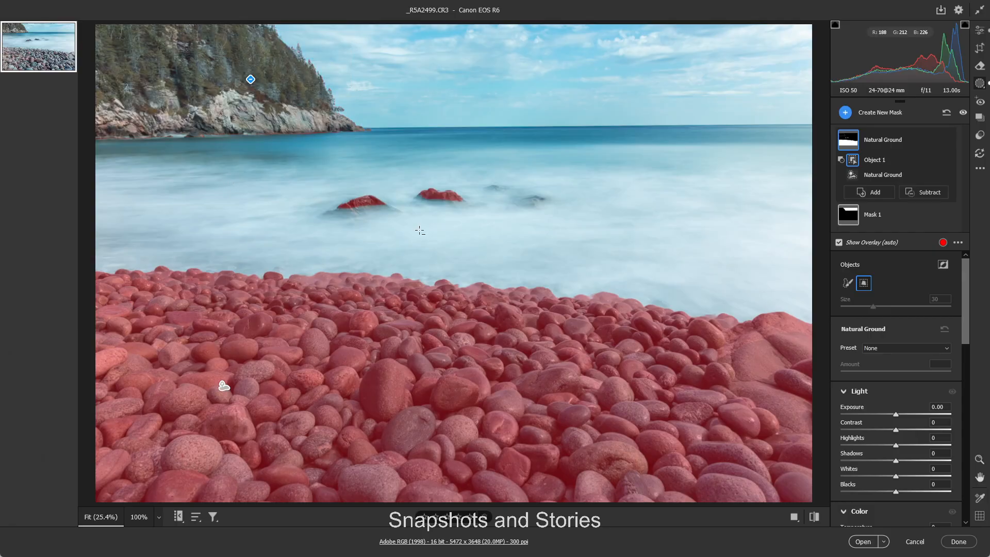
drag(334, 188, 389, 218)
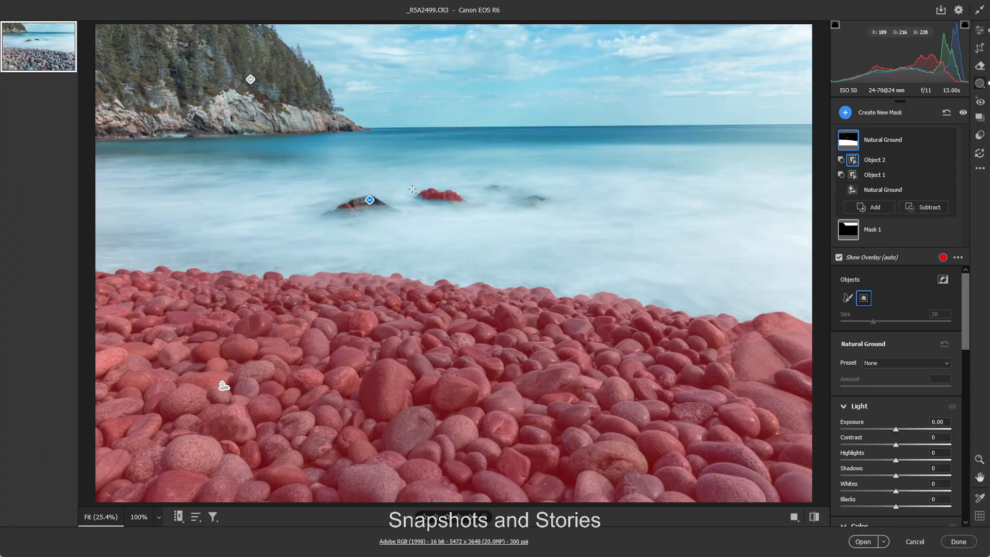
drag(412, 183, 470, 215)
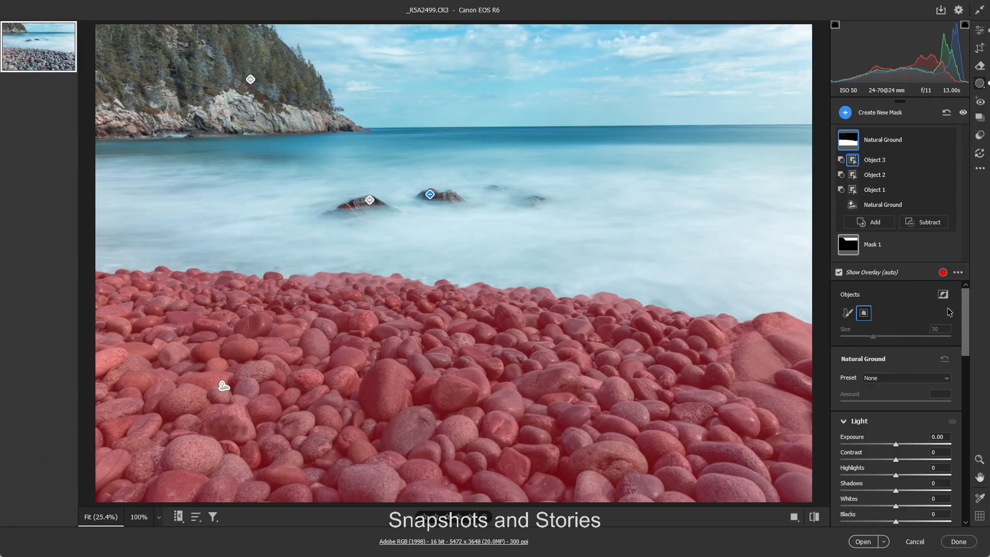
Step: Set the Natural Ground mask's Exposure to -0.05, Contrast to +28 and Saturation to +31
drag(968, 298, 965, 331)
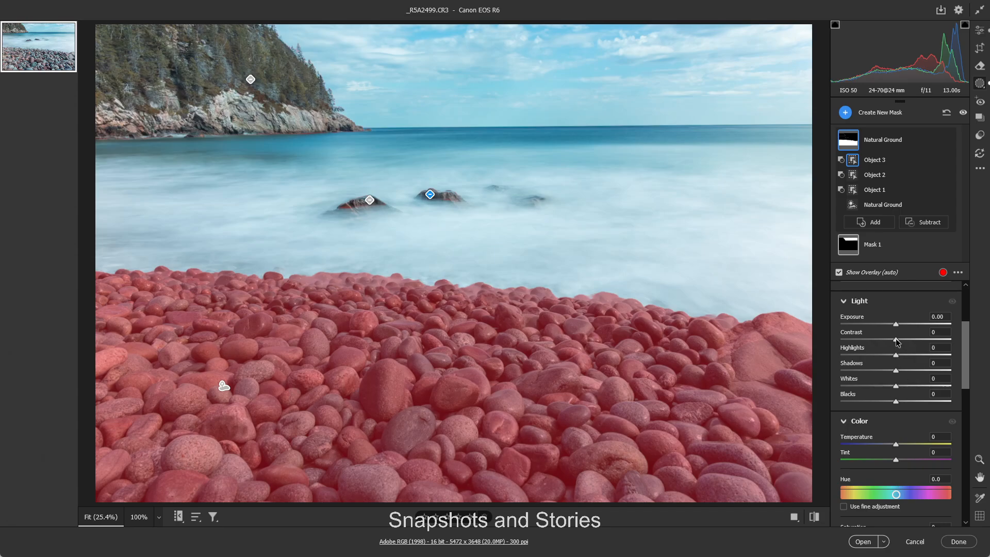
mouse_move(895, 339)
mouse_down()
mouse_move(913, 344)
mouse_move(895, 323)
mouse_up()
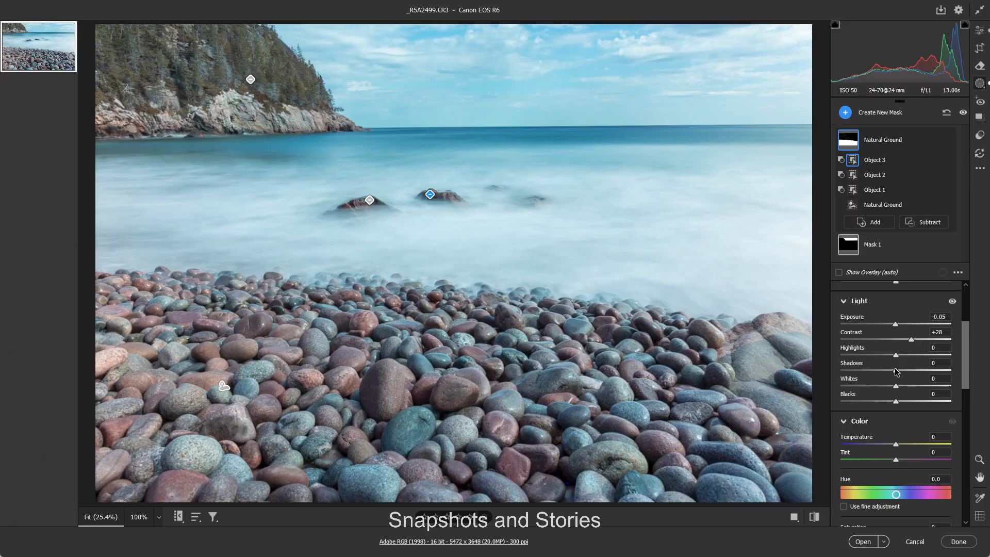
click(979, 459)
drag(418, 381, 408, 354)
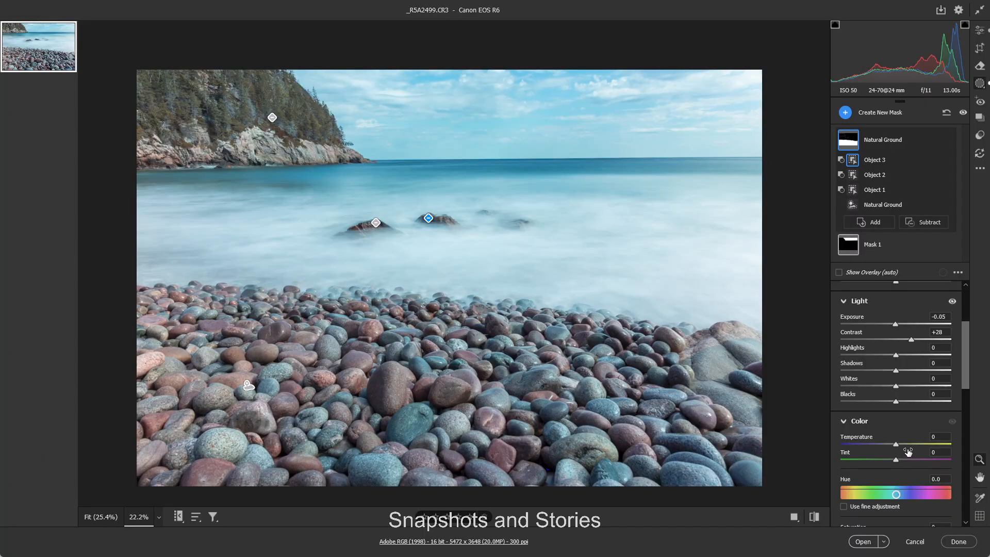
scroll(907, 448, down, 3)
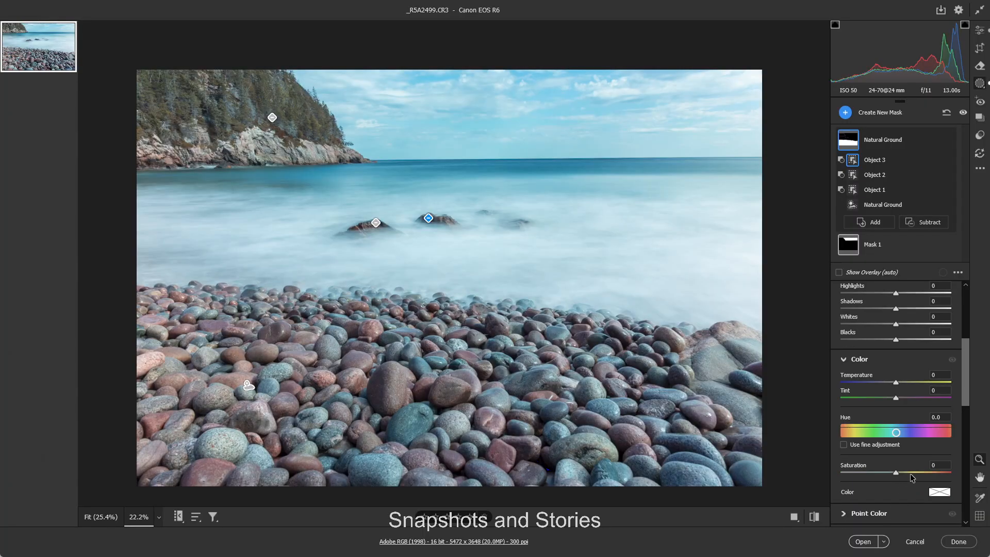
drag(895, 471, 911, 471)
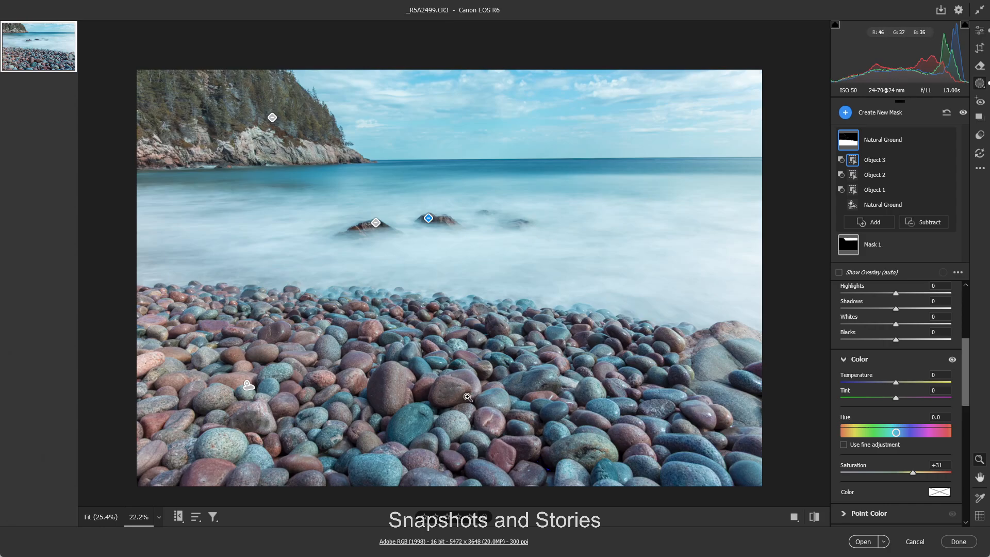
Step: Examine the adjusted beach stones, sea rocks and cliff at several magnifications, then fit the whole photo in view
drag(403, 406, 474, 365)
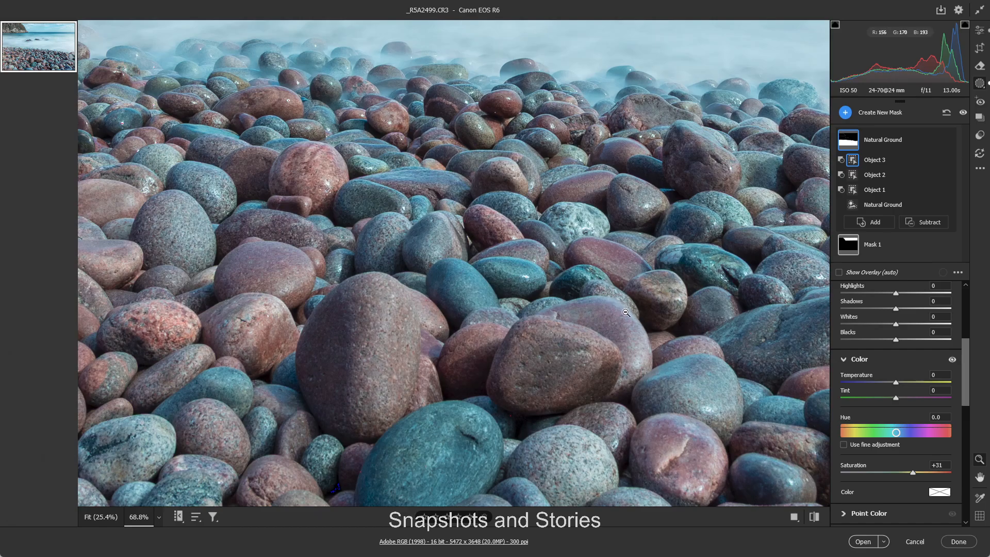
drag(615, 323, 567, 304)
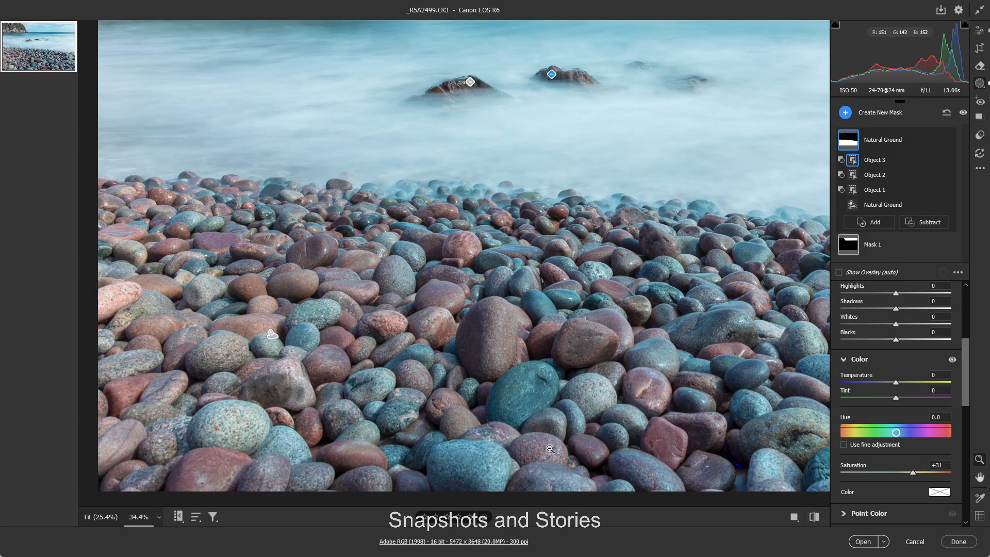
mouse_move(591, 408)
mouse_down()
mouse_move(534, 398)
mouse_move(588, 392)
mouse_up()
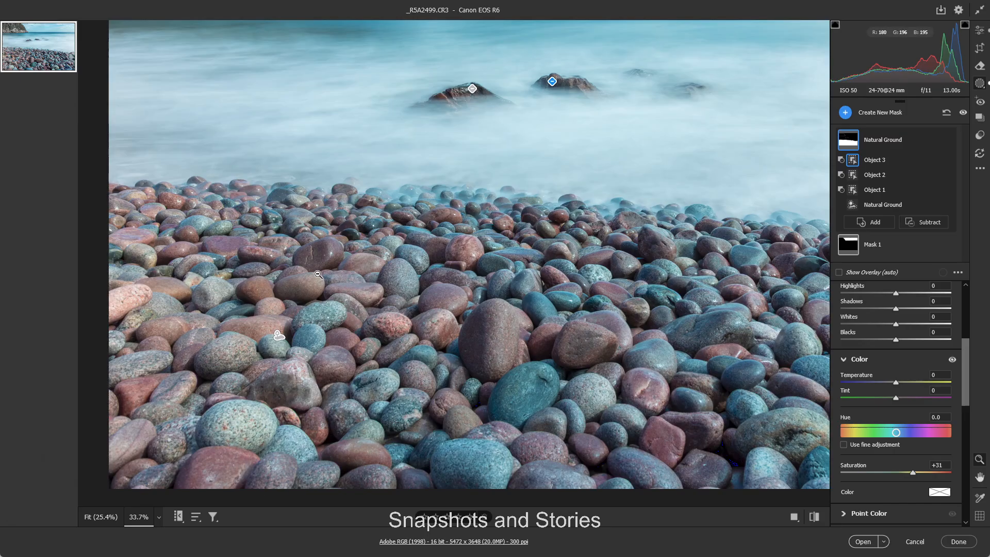
drag(337, 235, 317, 162)
drag(342, 99, 402, 95)
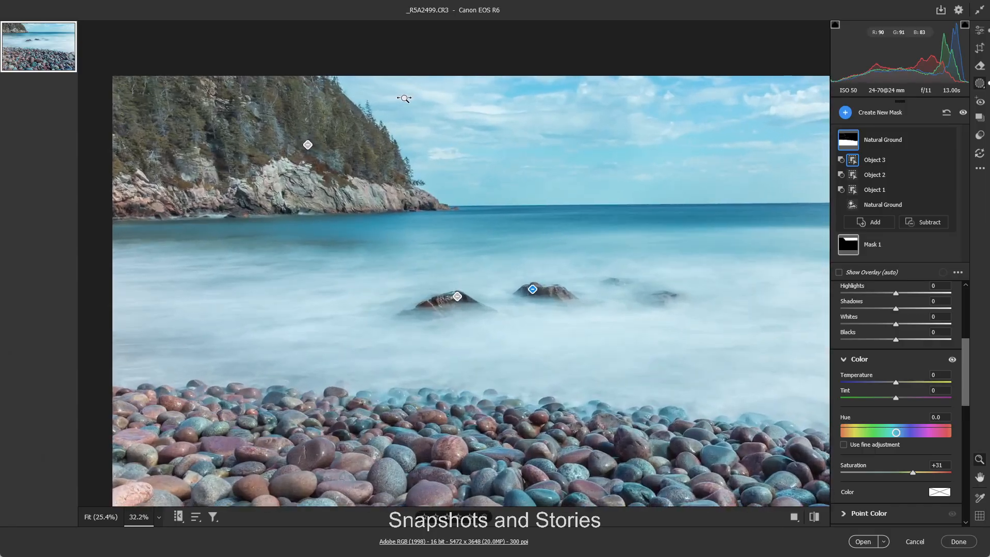
drag(494, 183, 457, 177)
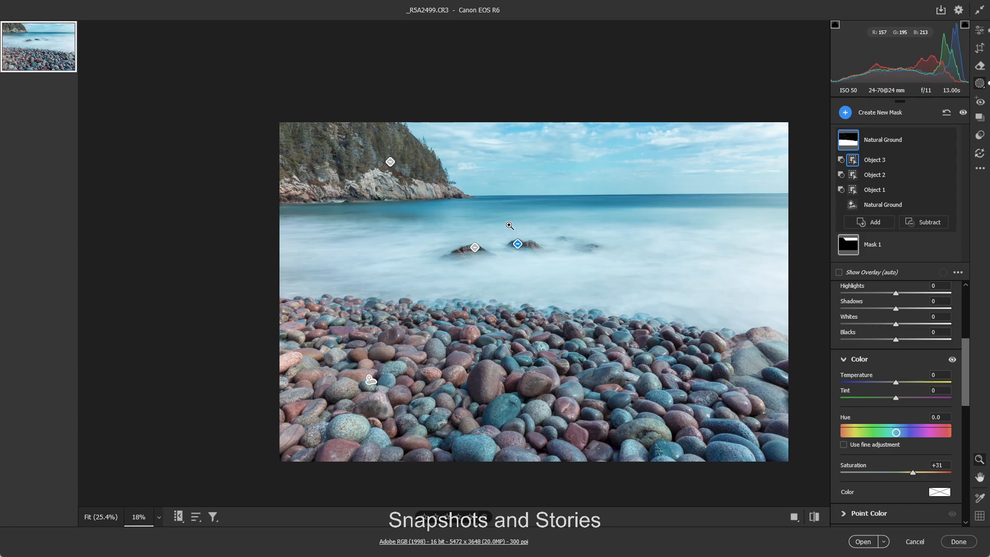
click(629, 257)
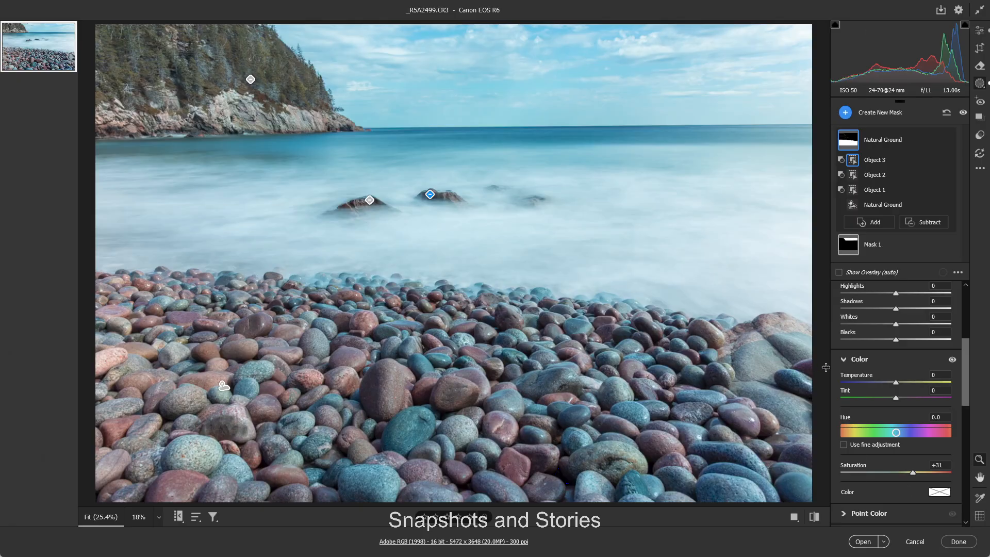
Step: Create a new landscape mask covering only the Mountains
click(845, 113)
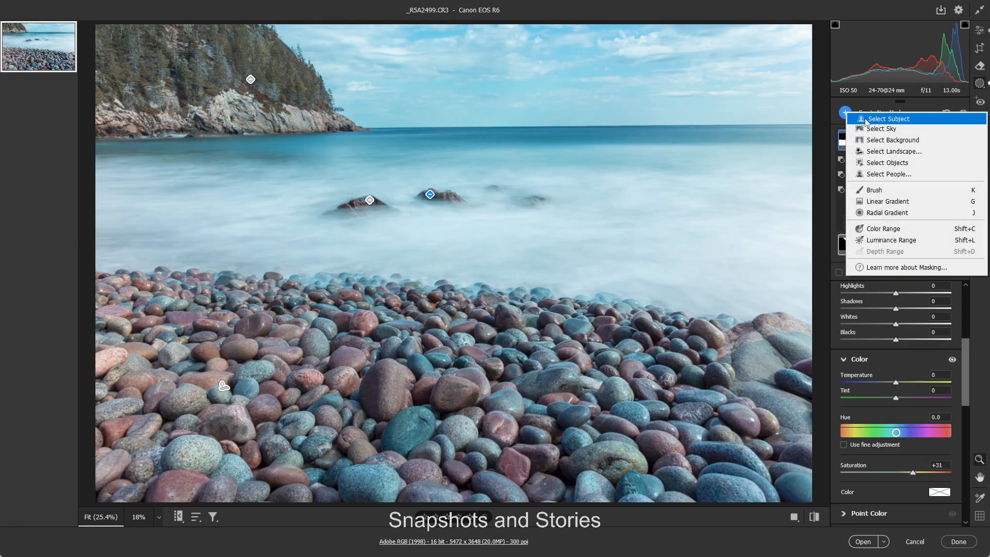
click(893, 153)
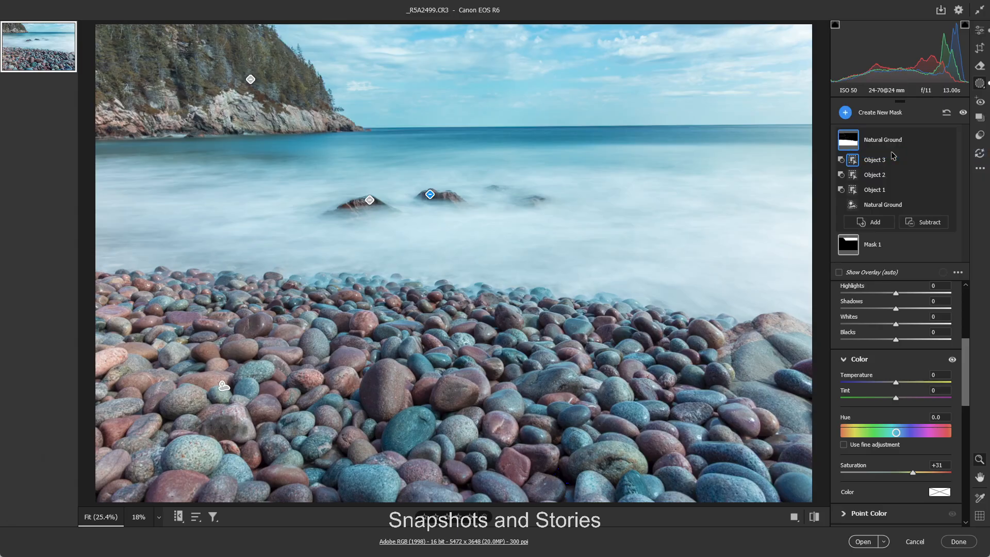
click(843, 140)
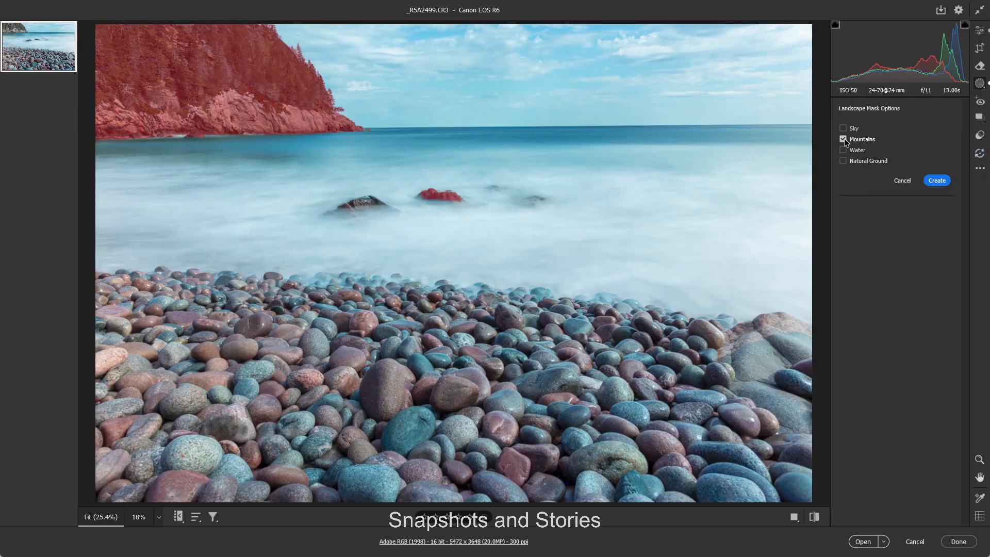
click(937, 180)
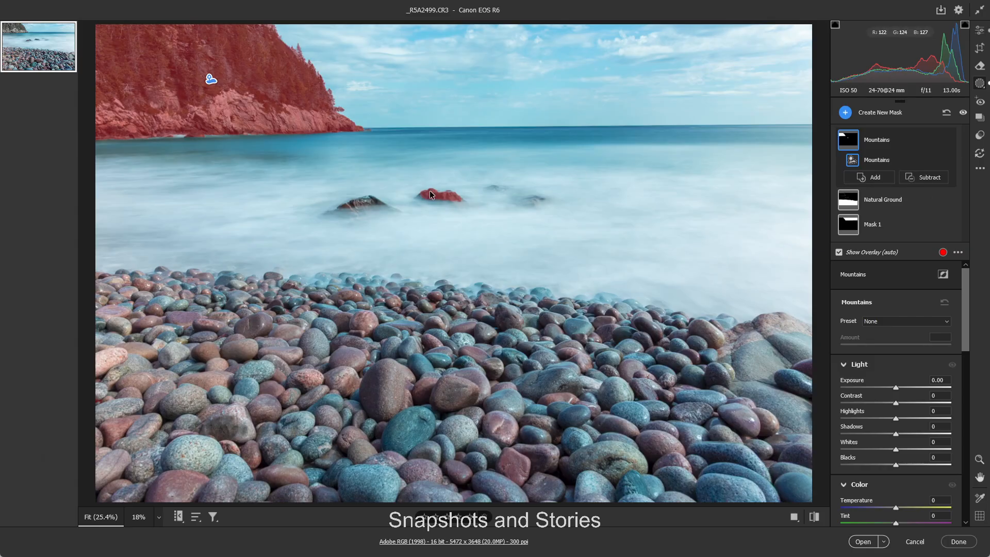
Step: Subtract the right-hand large sea rock from the Mountains mask using an object selection
click(934, 179)
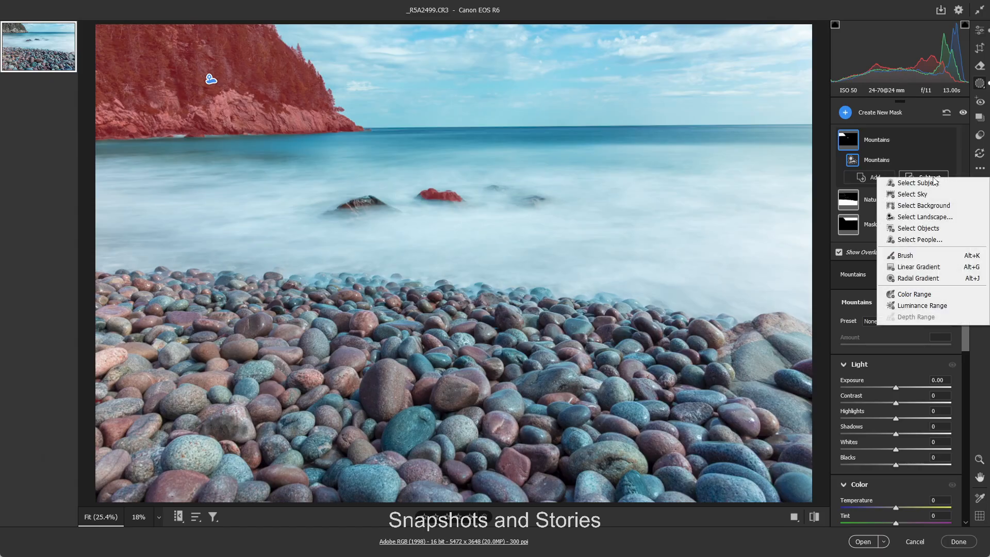
click(924, 232)
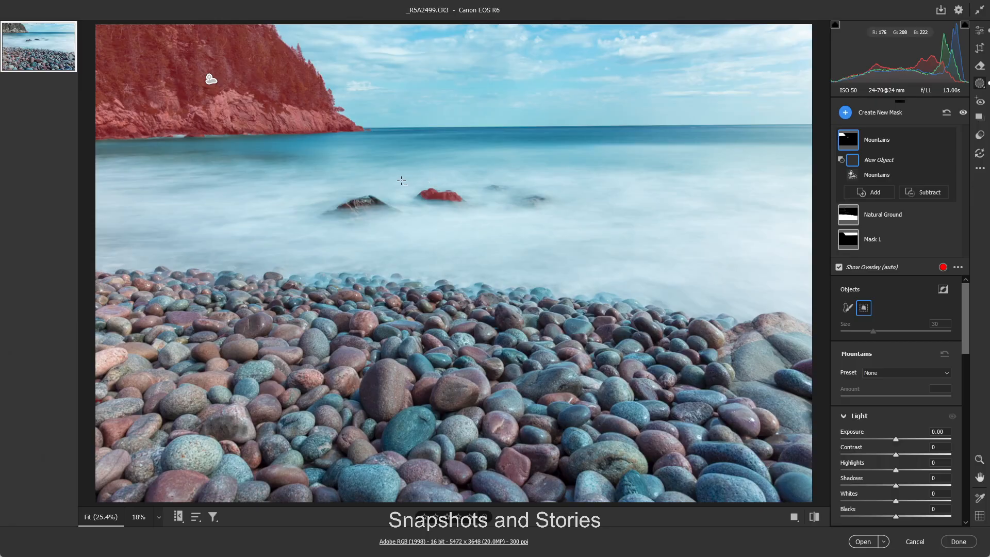
drag(409, 184, 467, 212)
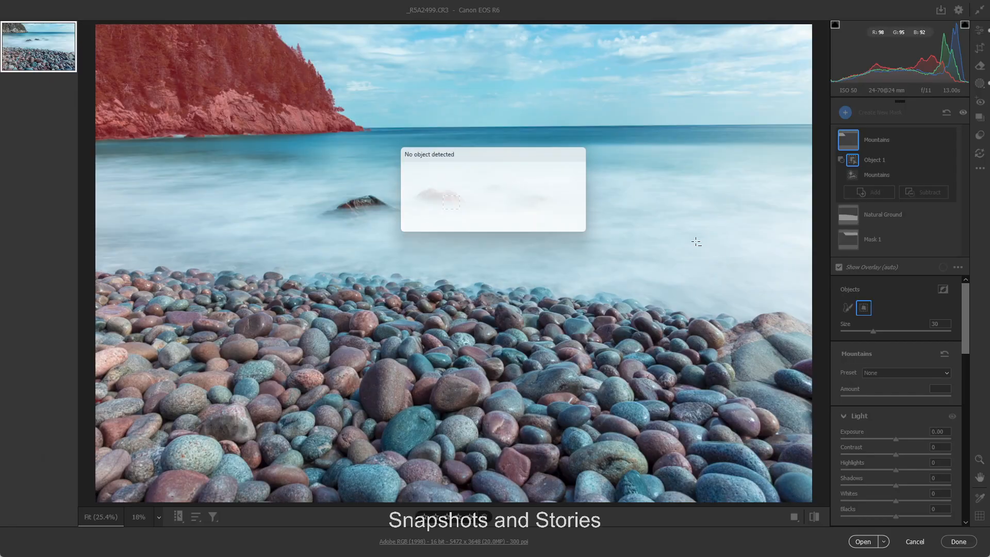
click(493, 222)
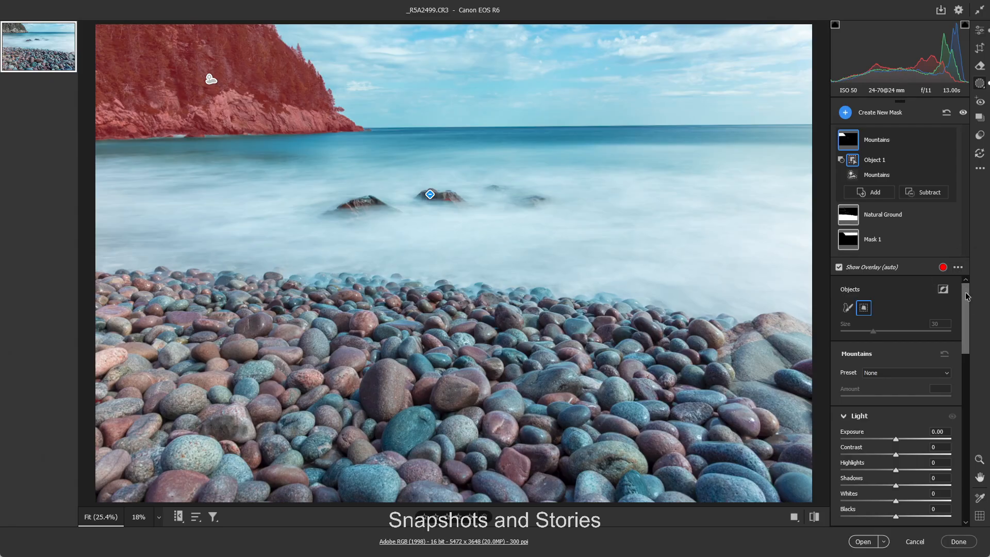
Step: Set the Mountains mask's Exposure to -0.25, Contrast to +23, Temperature to +2 and Tint to +3
scroll(967, 297, down, 5)
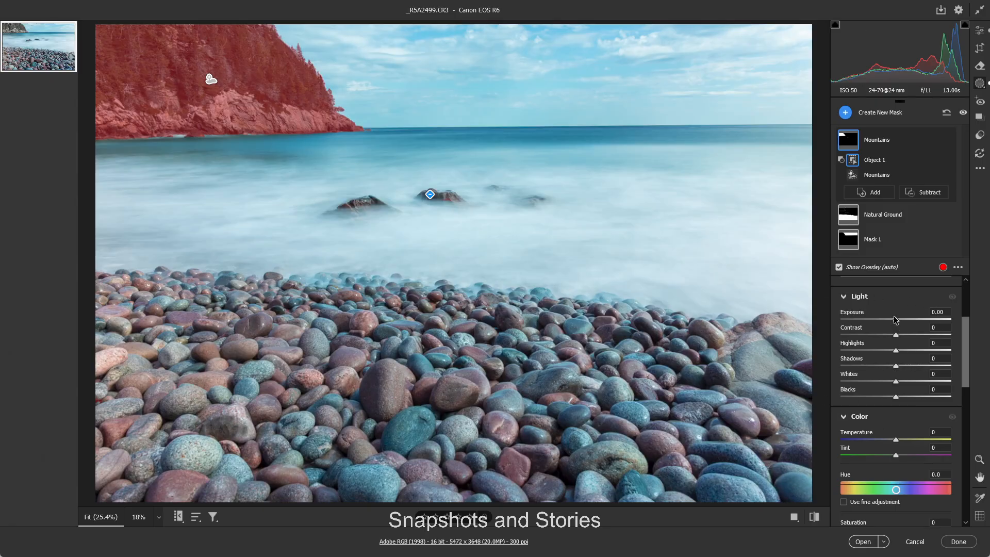
drag(895, 318, 893, 321)
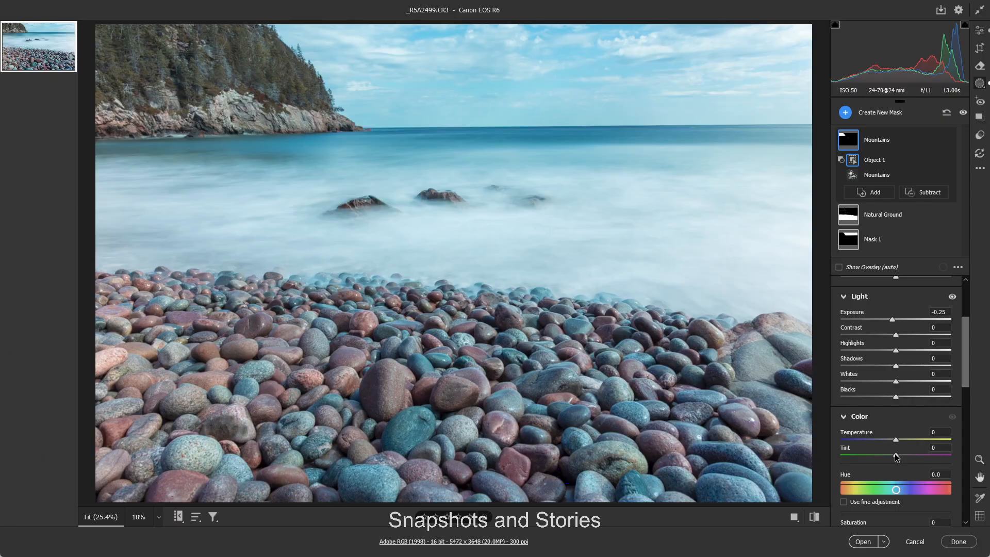
mouse_move(885, 456)
mouse_down()
mouse_move(908, 457)
mouse_move(896, 456)
mouse_move(918, 444)
mouse_move(897, 446)
mouse_up()
drag(896, 336, 902, 336)
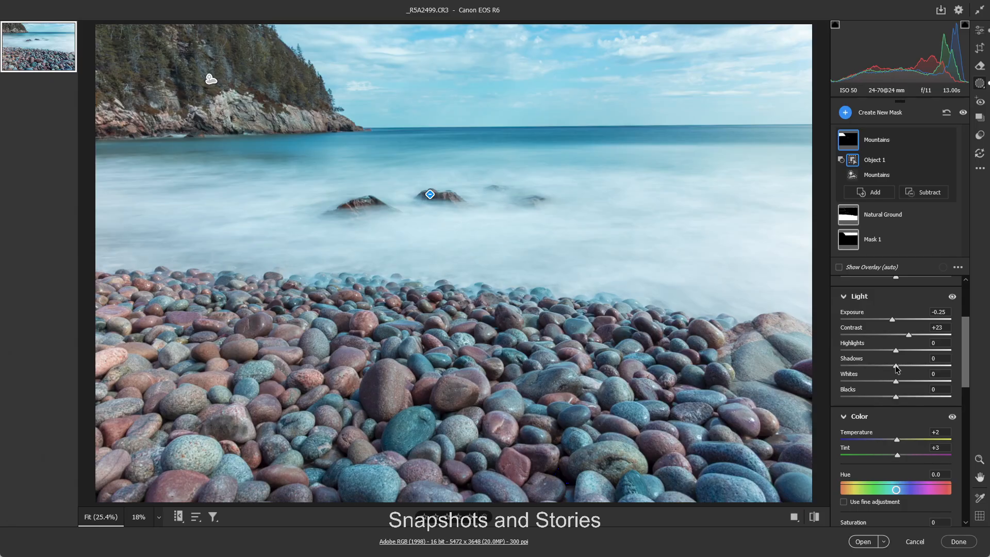
Step: Fine-tune the Mountains mask's Shadows and Blacks, and set its Saturation to -5
drag(896, 366, 890, 392)
scroll(907, 409, down, 4)
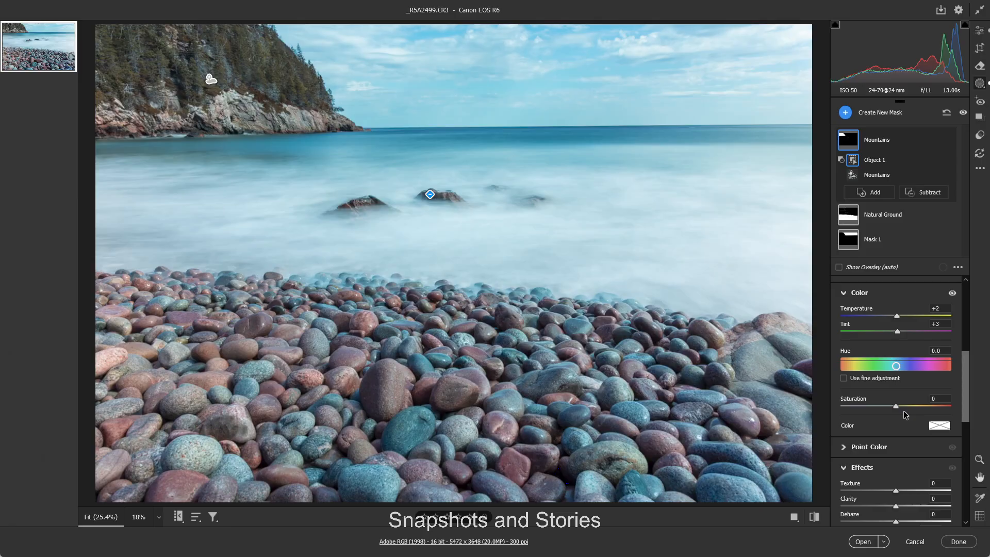
mouse_move(895, 404)
mouse_down()
mouse_move(903, 406)
mouse_move(893, 407)
mouse_up()
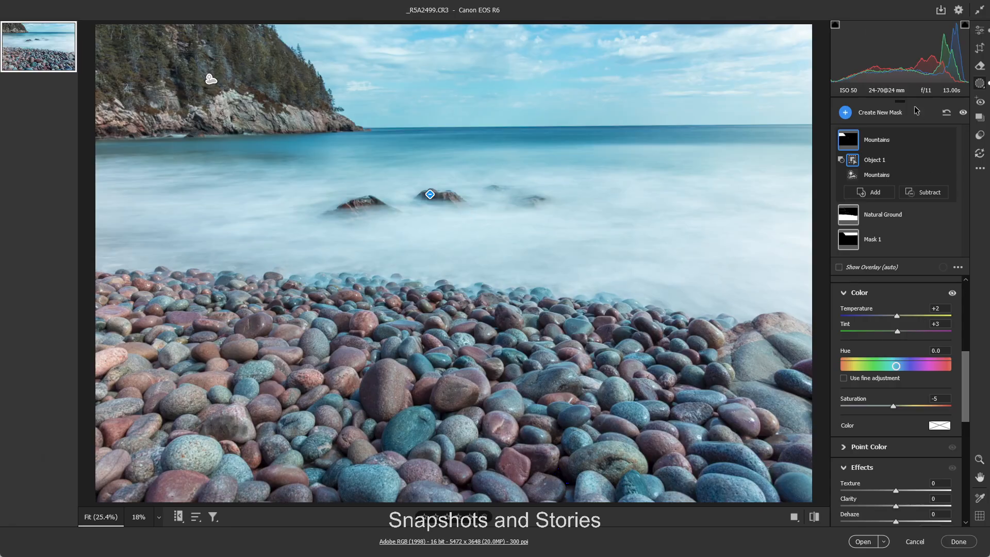
Step: Create a new landscape mask covering only the Water
click(845, 114)
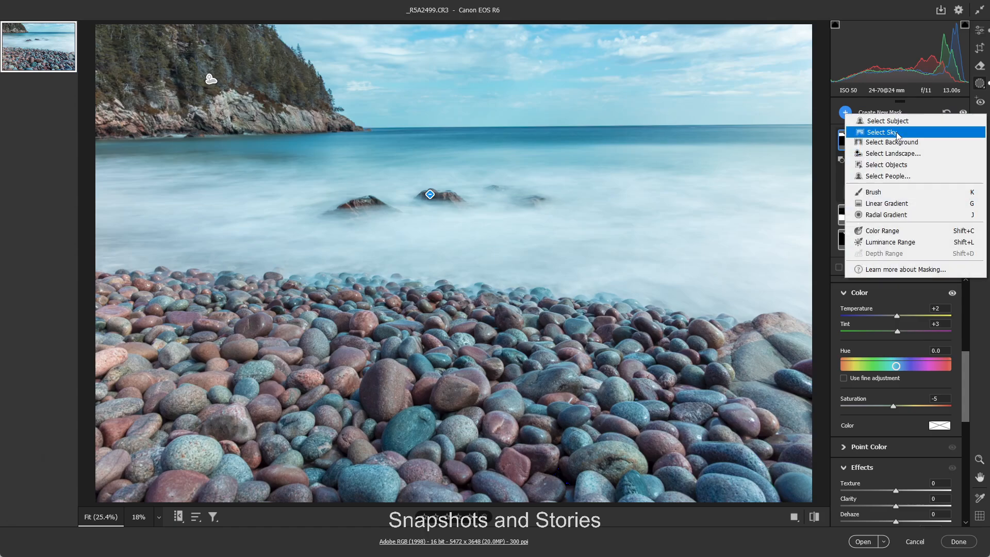
click(898, 156)
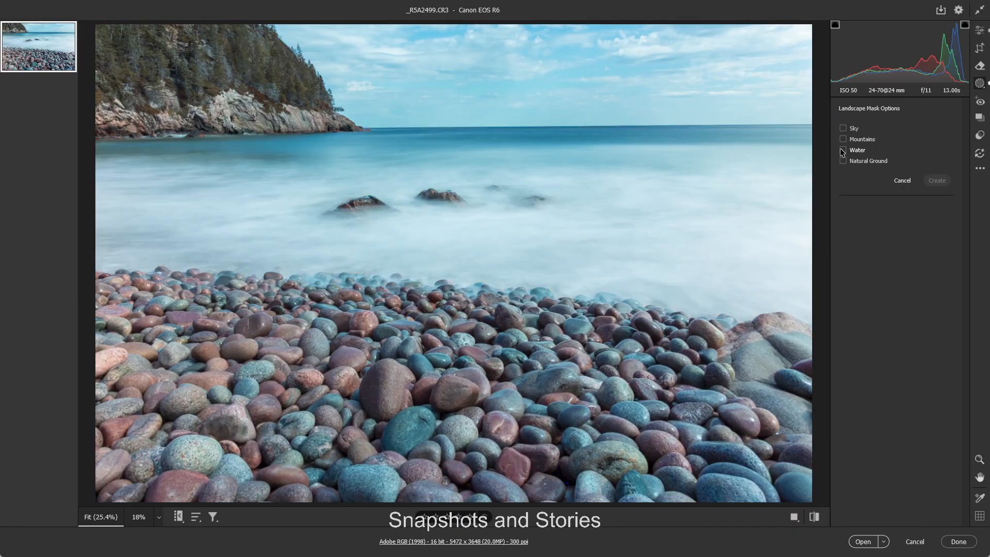
click(842, 150)
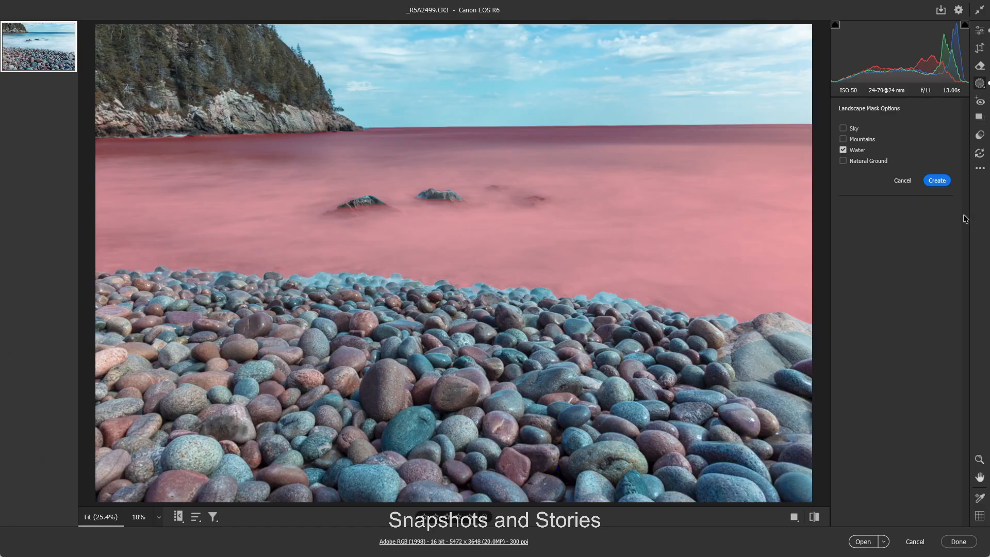
click(936, 180)
Step: Set the Water mask's Exposure to +0.50, Highlights to -60 and Blacks to -5
scroll(892, 406, down, 2)
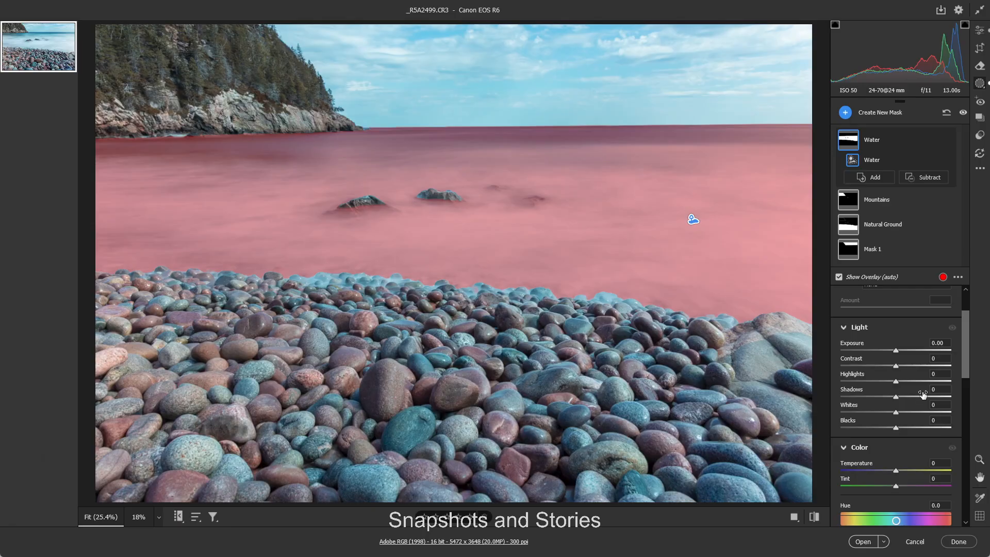
click(895, 350)
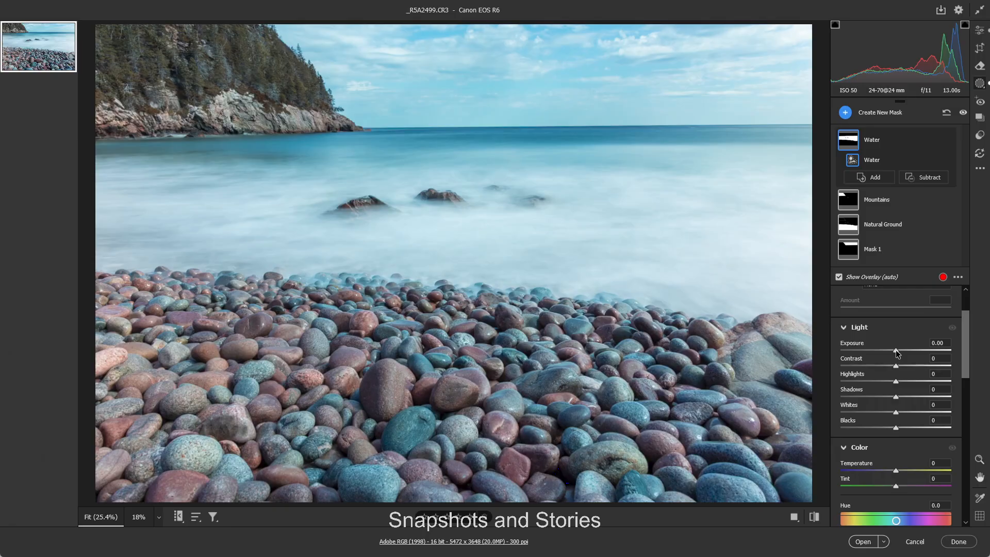
mouse_move(897, 352)
mouse_down()
mouse_move(912, 354)
mouse_move(903, 354)
mouse_up()
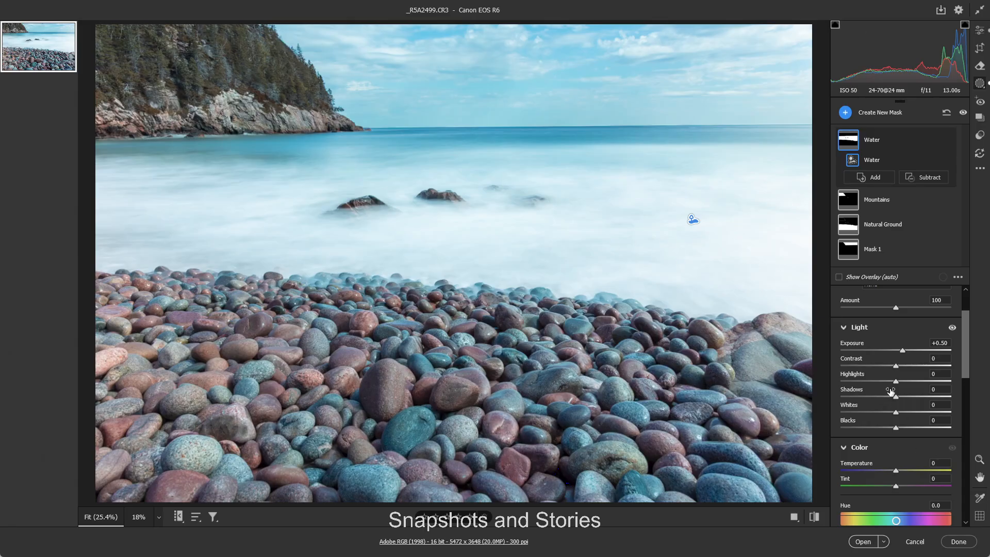
drag(896, 382, 940, 387)
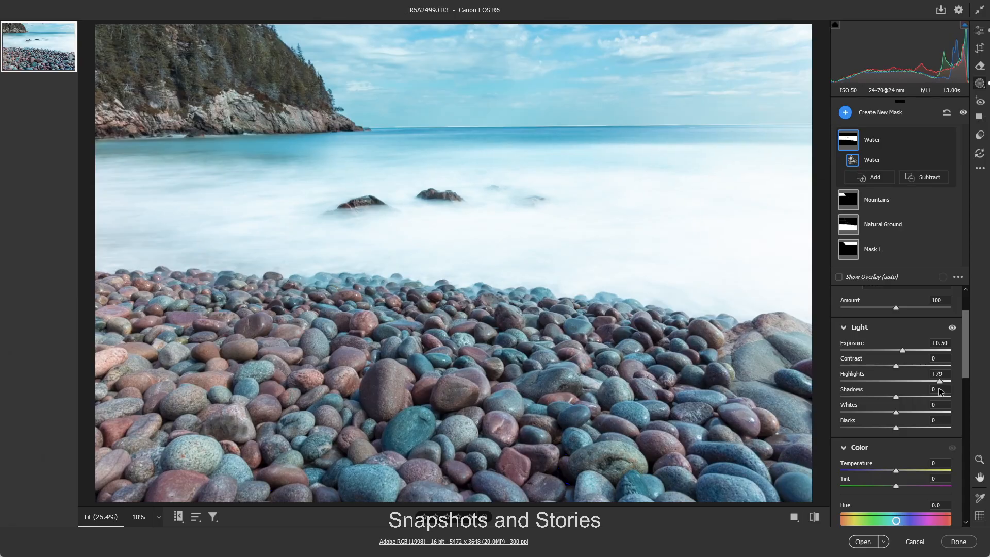
drag(939, 391, 862, 385)
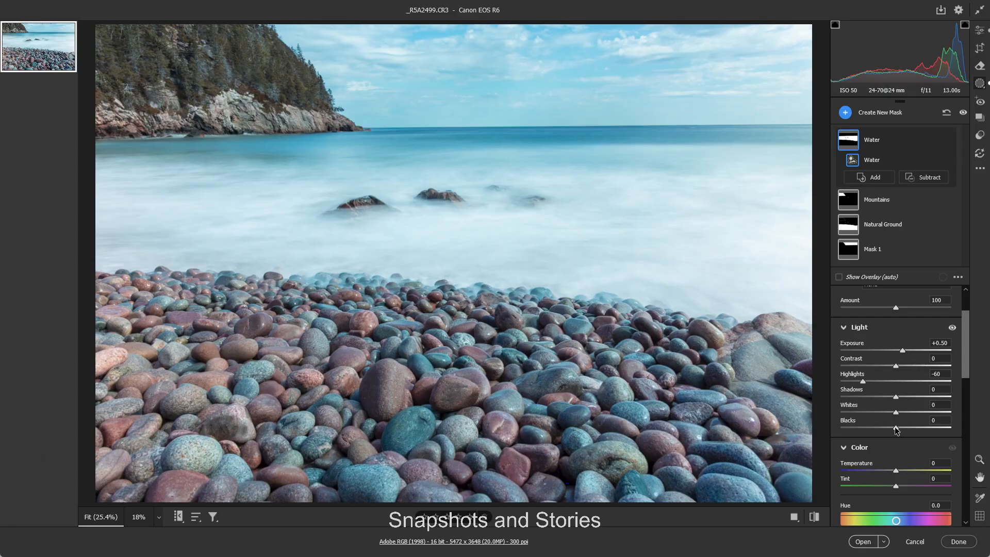
mouse_move(896, 429)
mouse_down()
mouse_move(884, 430)
mouse_move(893, 429)
mouse_up()
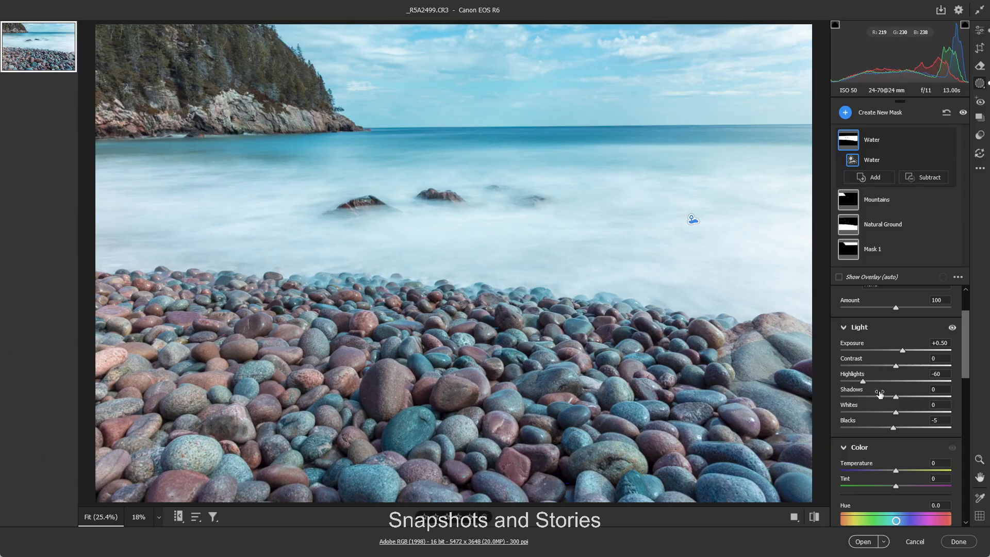
Step: Set the Water mask's Texture to +4, Clarity to +15 and Dehaze to +10
scroll(899, 415, down, 2)
scroll(898, 412, down, 4)
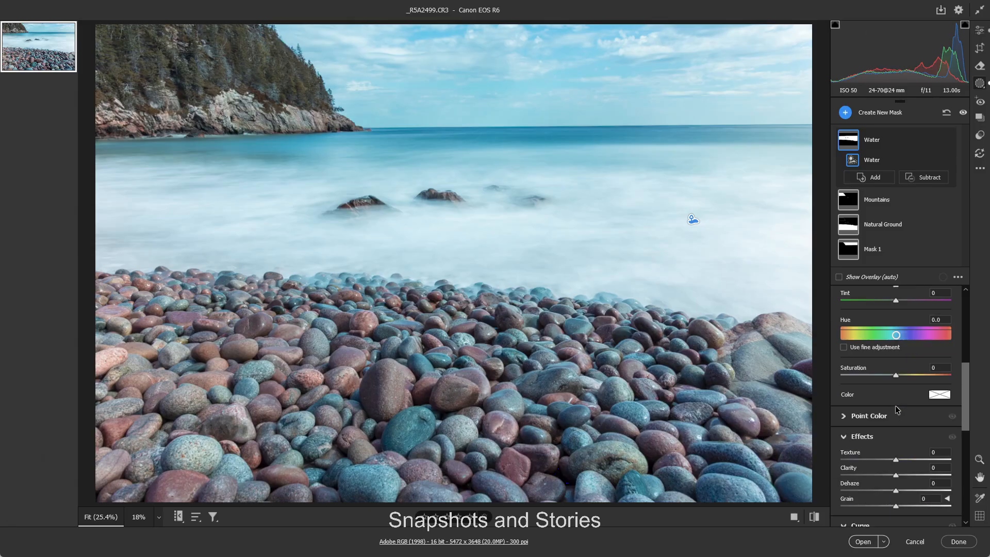
scroll(895, 410, down, 2)
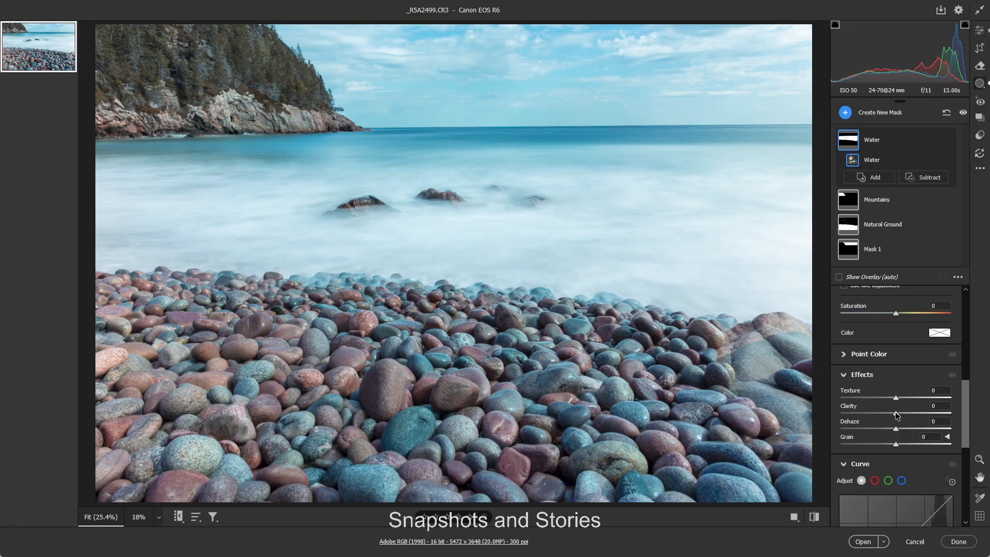
drag(895, 412, 906, 414)
drag(896, 396, 900, 425)
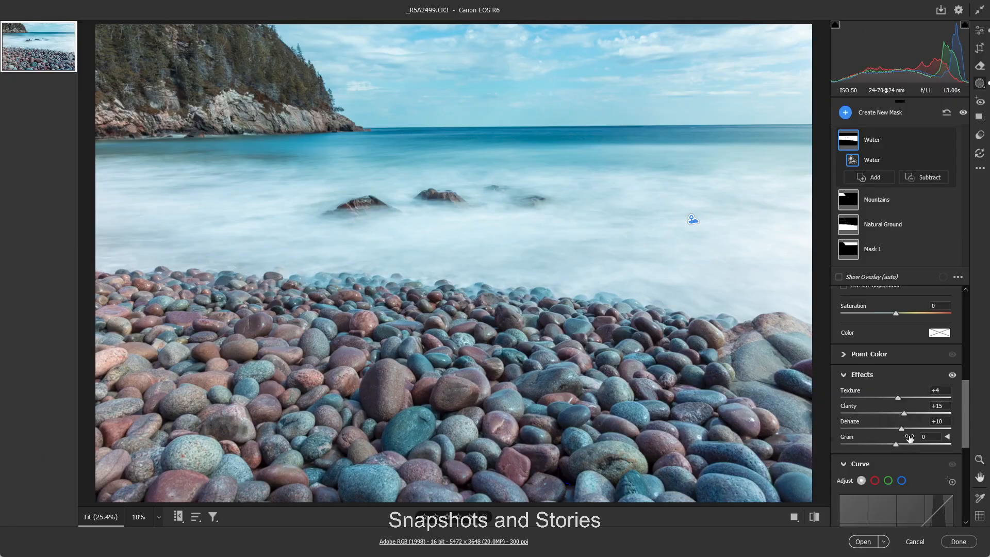
Step: Raise the Water mask's Shadows to +17
scroll(907, 329, up, 3)
scroll(907, 329, up, 3)
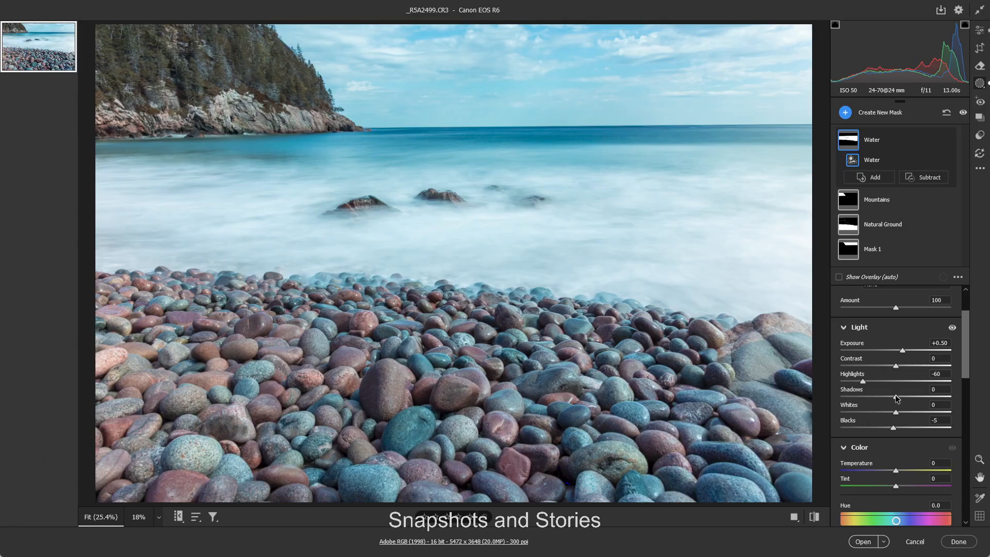
mouse_move(896, 398)
mouse_down()
mouse_move(915, 397)
mouse_move(904, 396)
mouse_up()
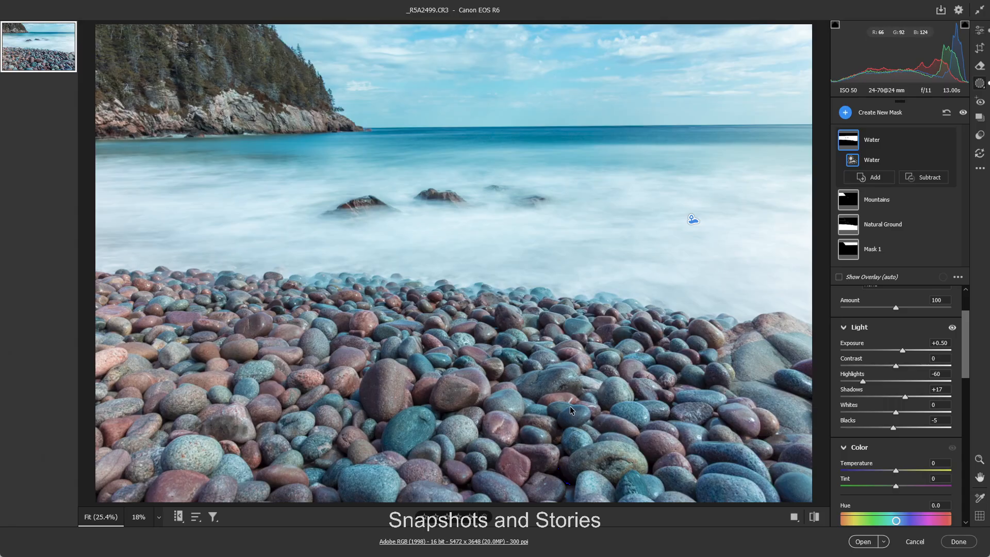
Step: Create a second landscape mask covering only the Natural Ground
click(845, 112)
click(892, 152)
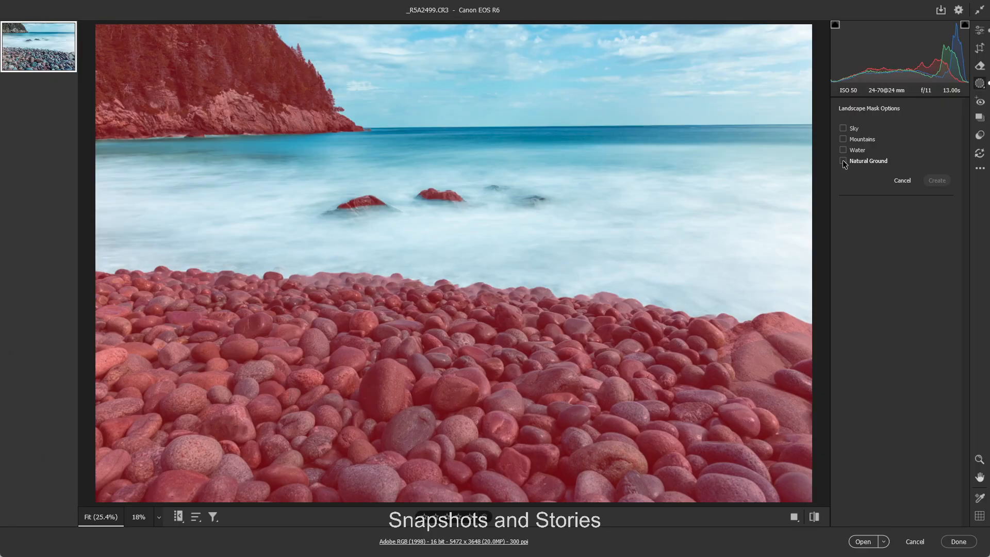
click(843, 161)
click(934, 181)
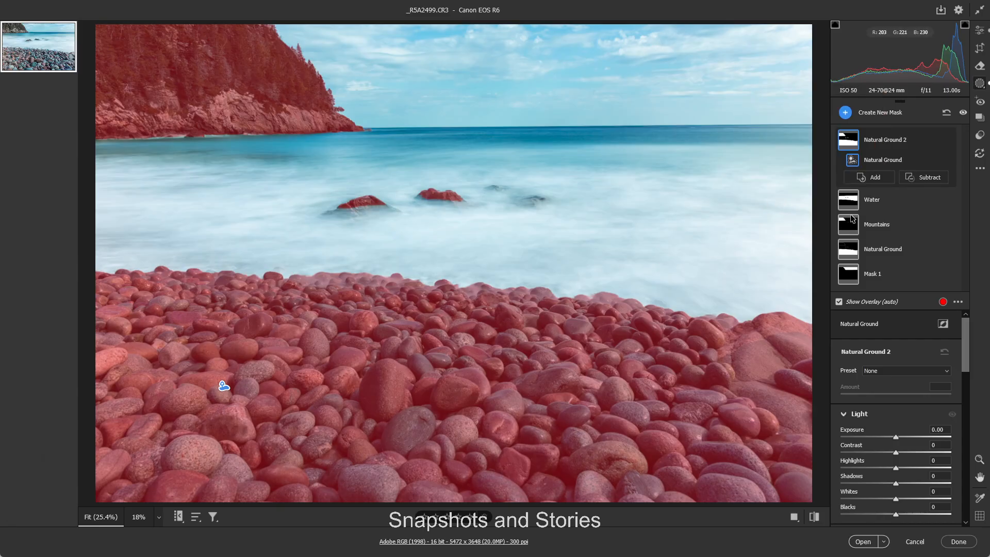
Step: Subtract the tree-covered cliff and the two larger sea rocks from the Natural Ground 2 mask using object selections
click(930, 181)
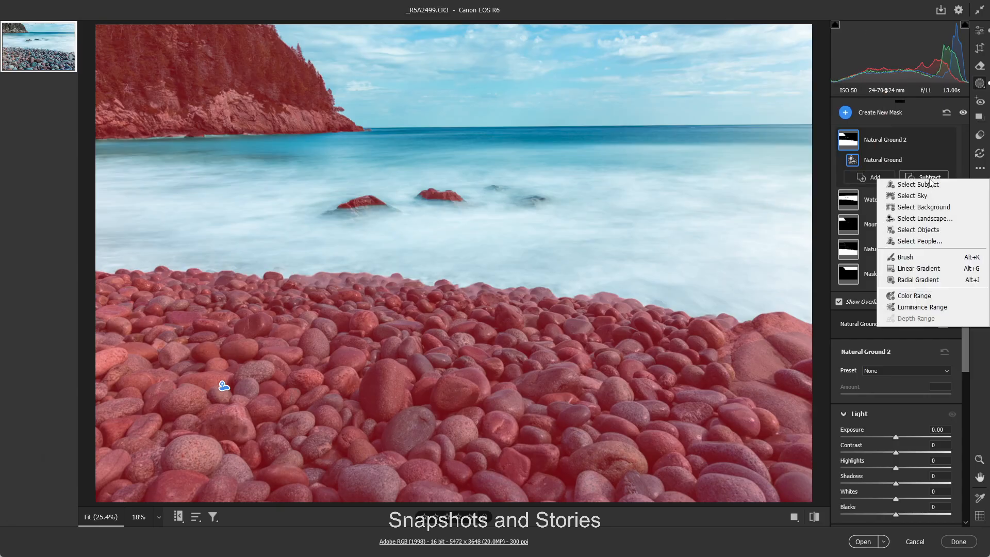
click(916, 236)
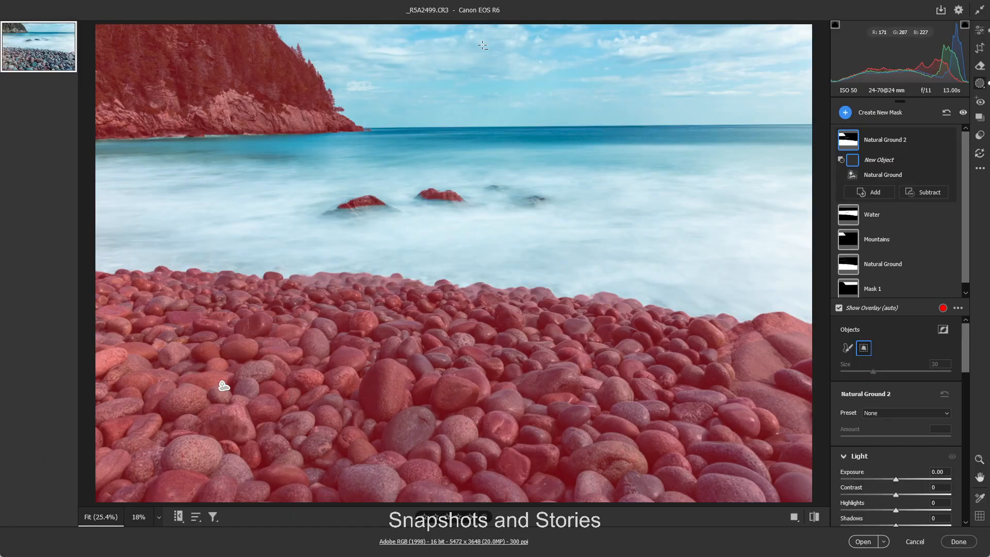
drag(495, 212, 67, 240)
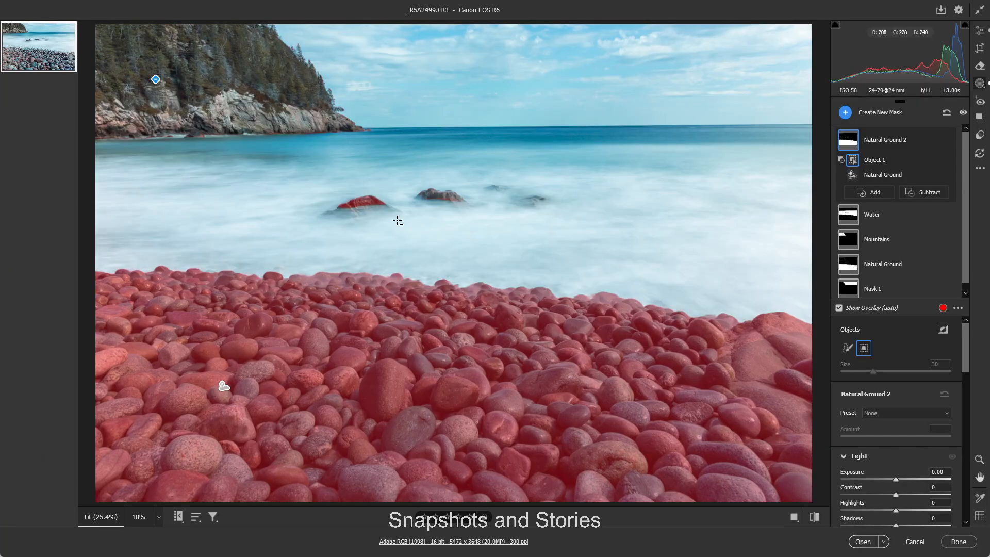
drag(324, 181, 403, 221)
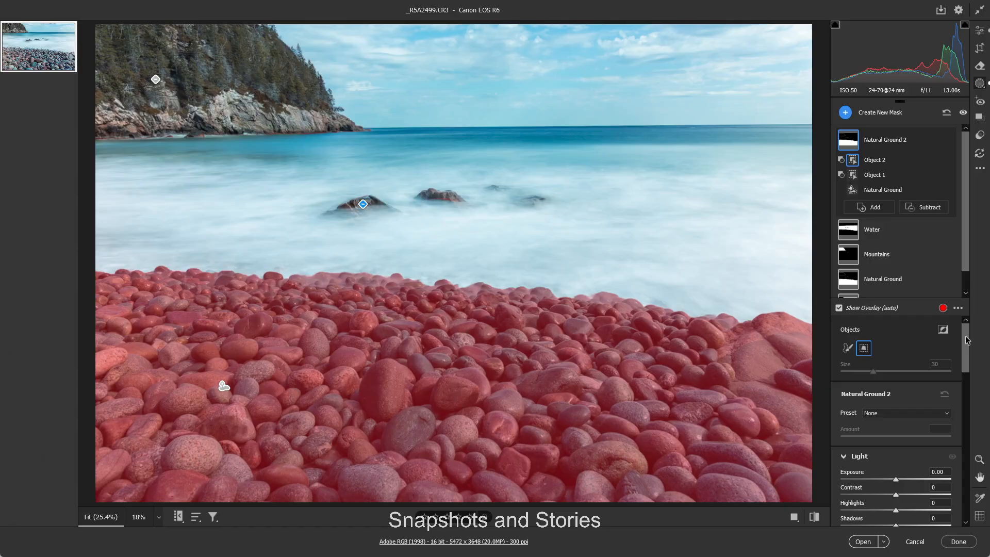
Step: Sample a reddish beach stone with Point Color in the Natural Ground 2 mask and set Hue to -7, Saturation to +38 and Luminance to +5
mouse_move(966, 341)
mouse_down()
mouse_move(956, 408)
mouse_move(965, 322)
mouse_up()
drag(966, 353, 962, 437)
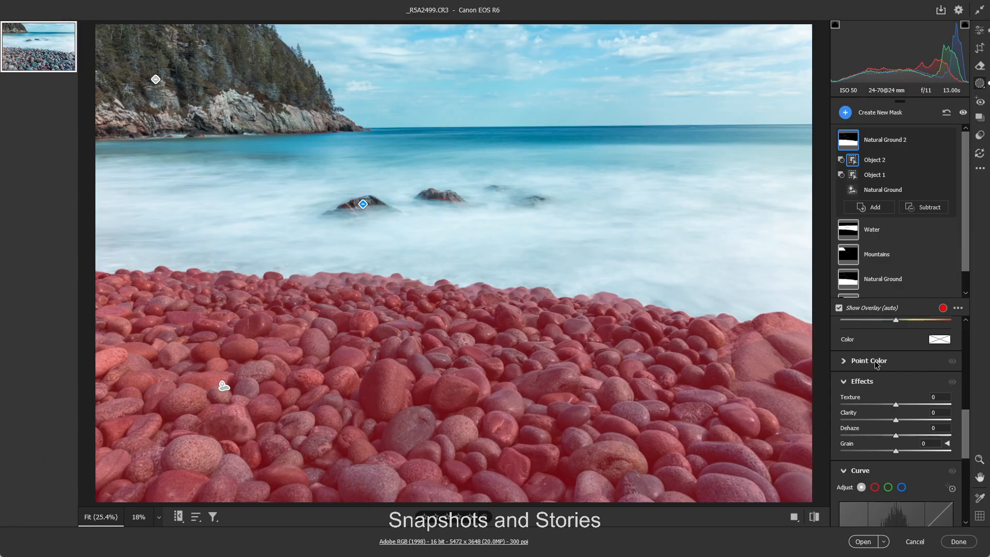
click(844, 361)
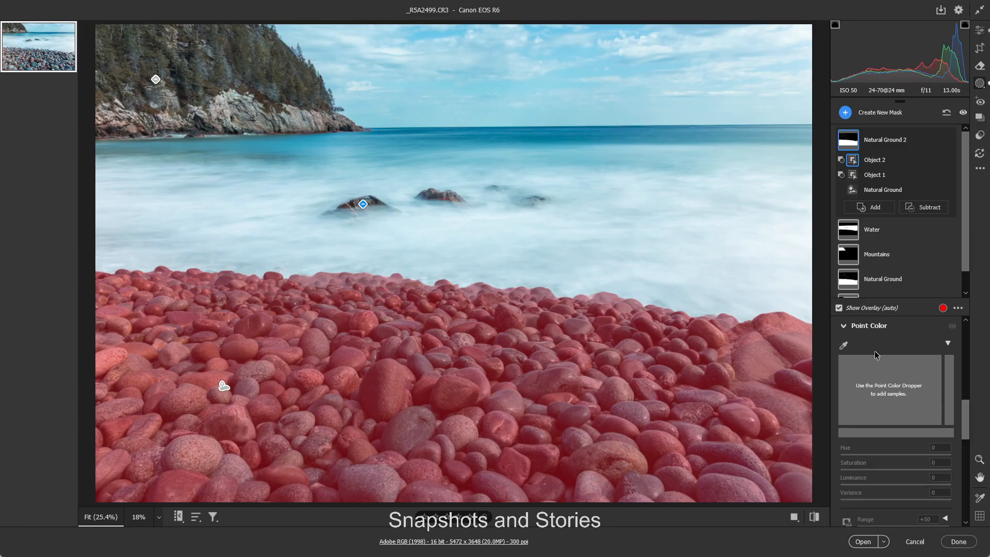
click(844, 346)
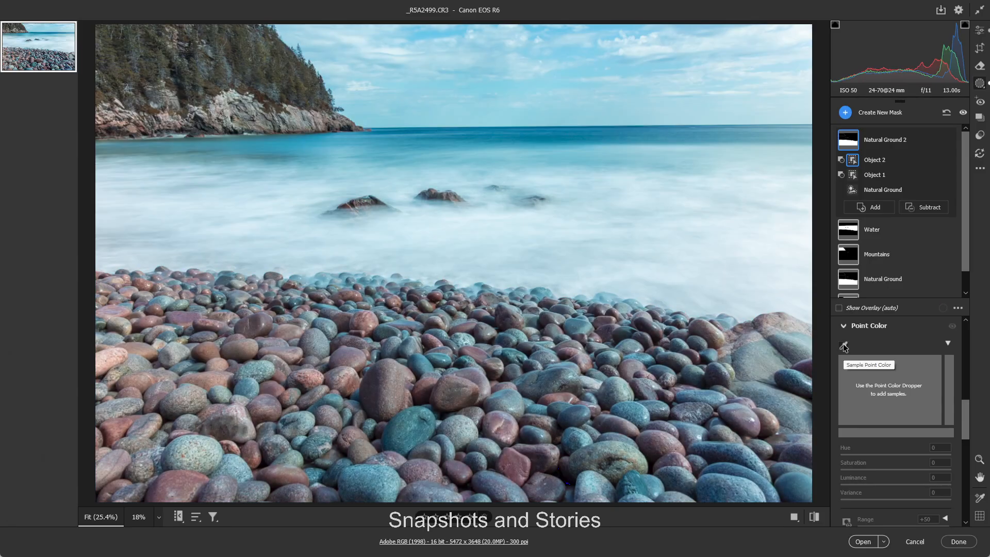
click(369, 315)
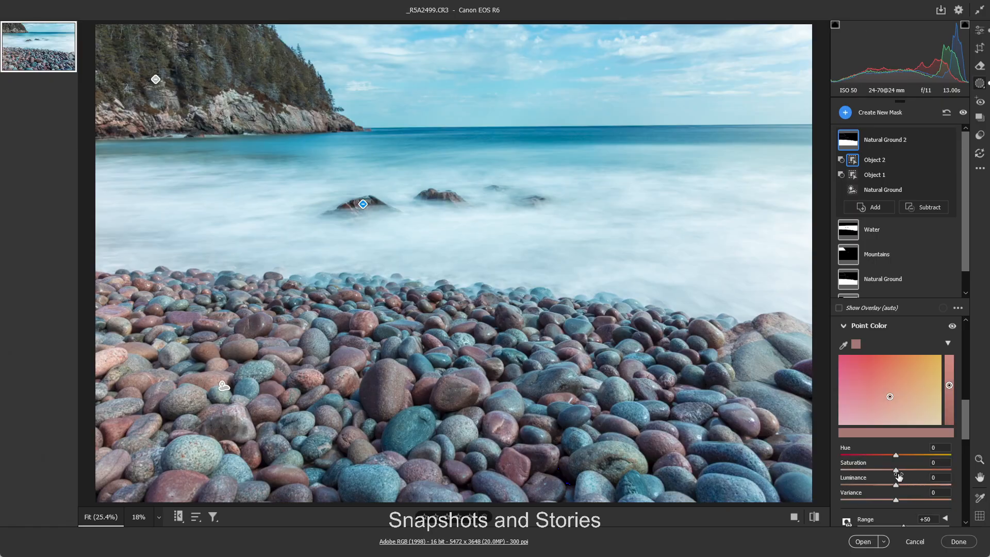
drag(897, 470, 920, 470)
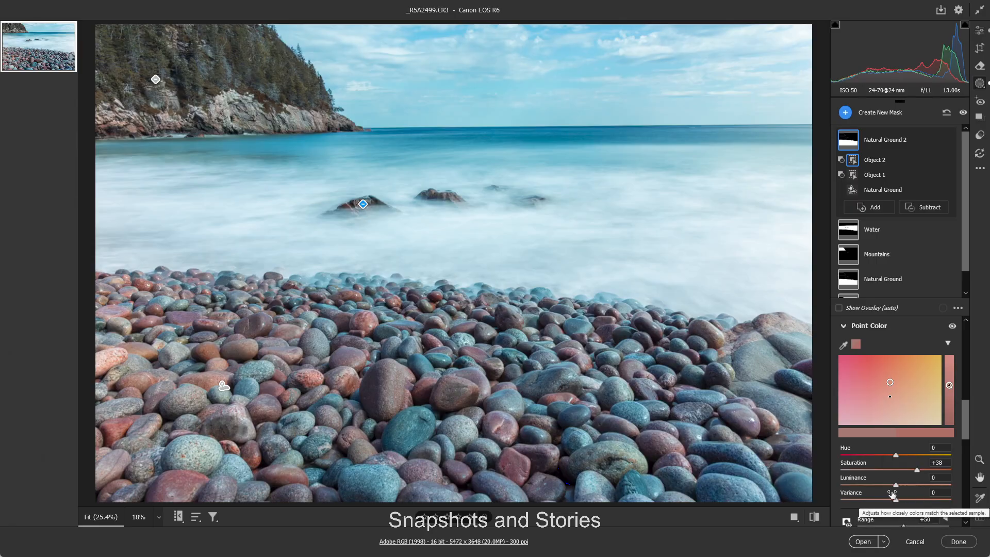
mouse_move(896, 487)
mouse_down()
mouse_move(912, 487)
mouse_move(887, 484)
mouse_move(901, 484)
mouse_move(901, 454)
mouse_move(877, 453)
mouse_move(891, 457)
mouse_up()
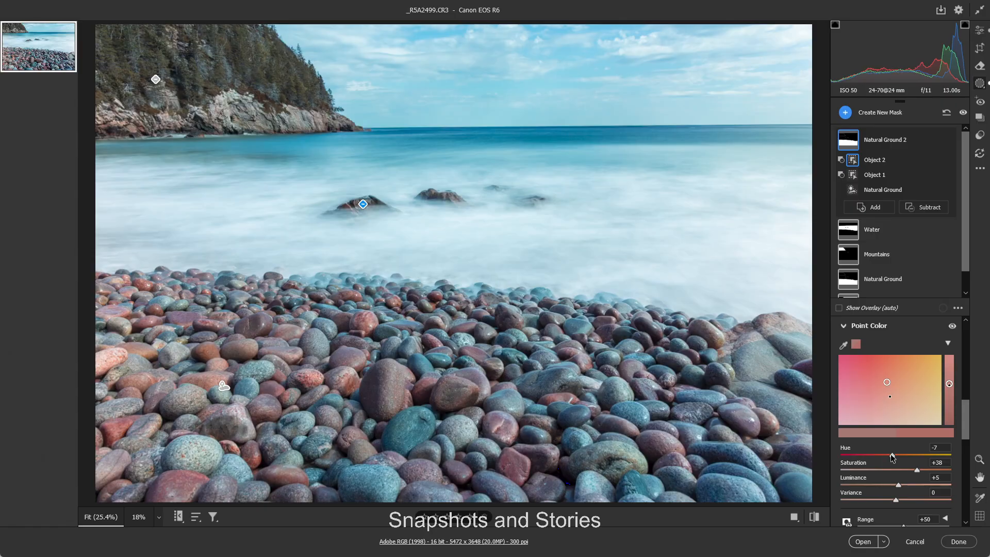
Step: Sample a pale greenish-grey beach stone with Point Color in the Natural Ground 2 mask and set Hue to +55 and Saturation to +60
click(844, 346)
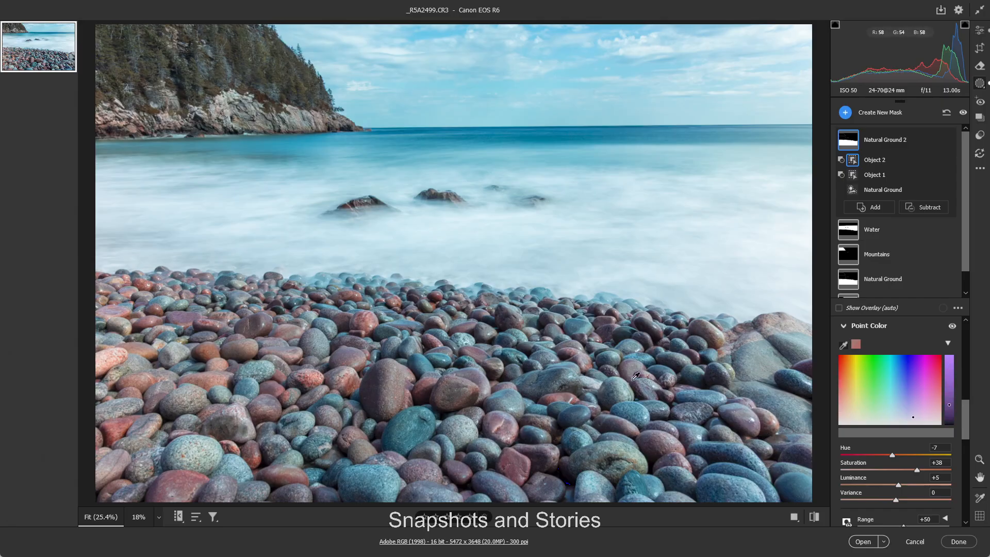
click(639, 451)
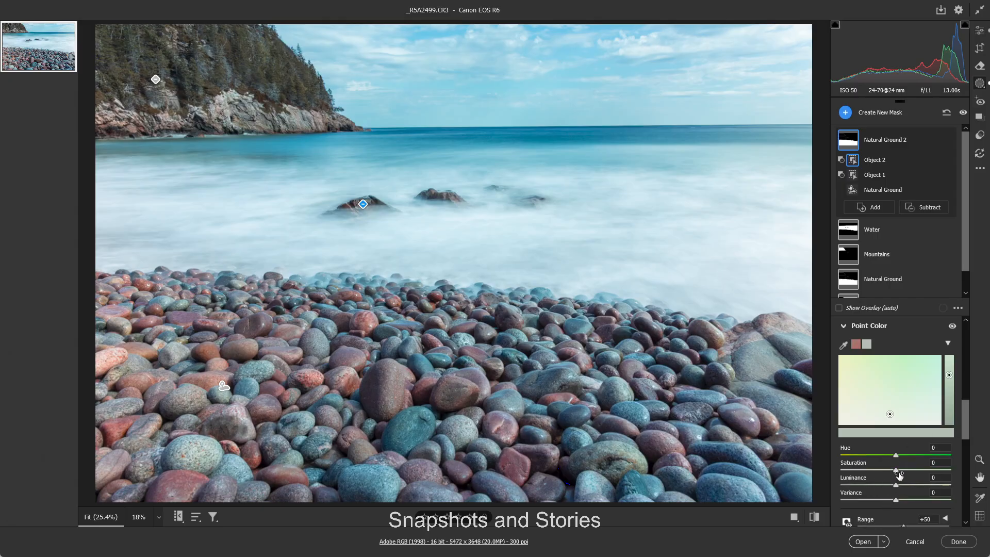
drag(896, 470, 929, 472)
drag(895, 454, 926, 451)
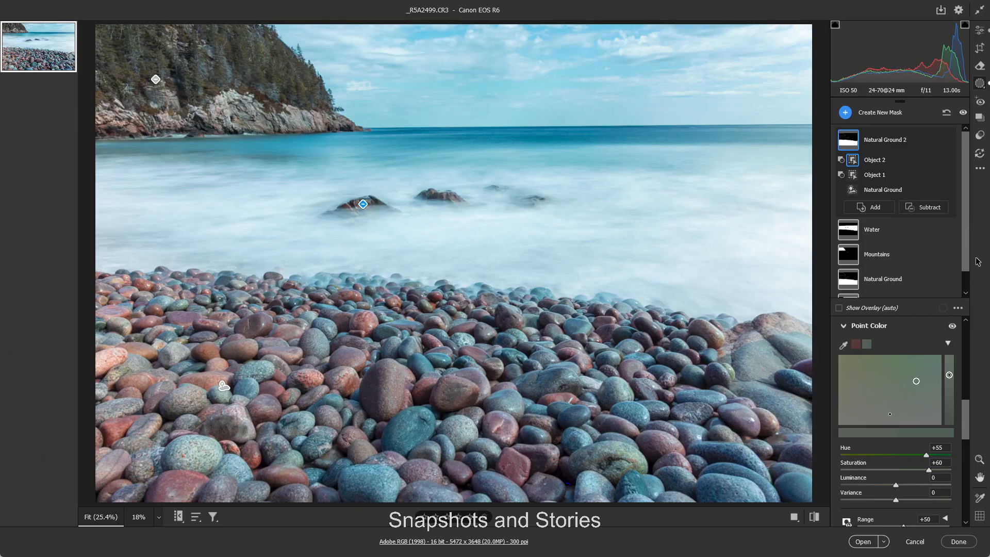
Step: Set the Natural Ground 2 mask's overall Saturation to +21 and Temperature to +58
drag(966, 412, 962, 377)
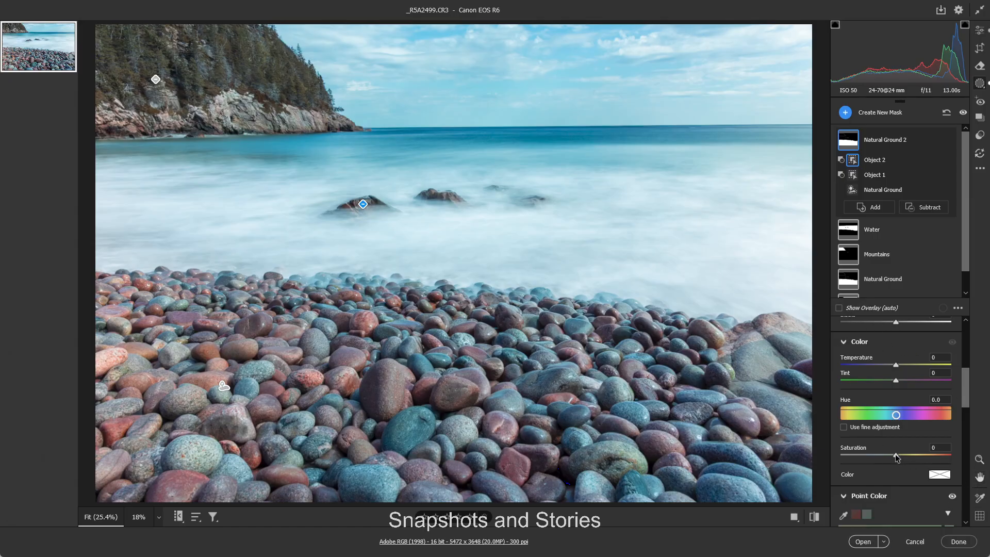
drag(895, 455, 908, 454)
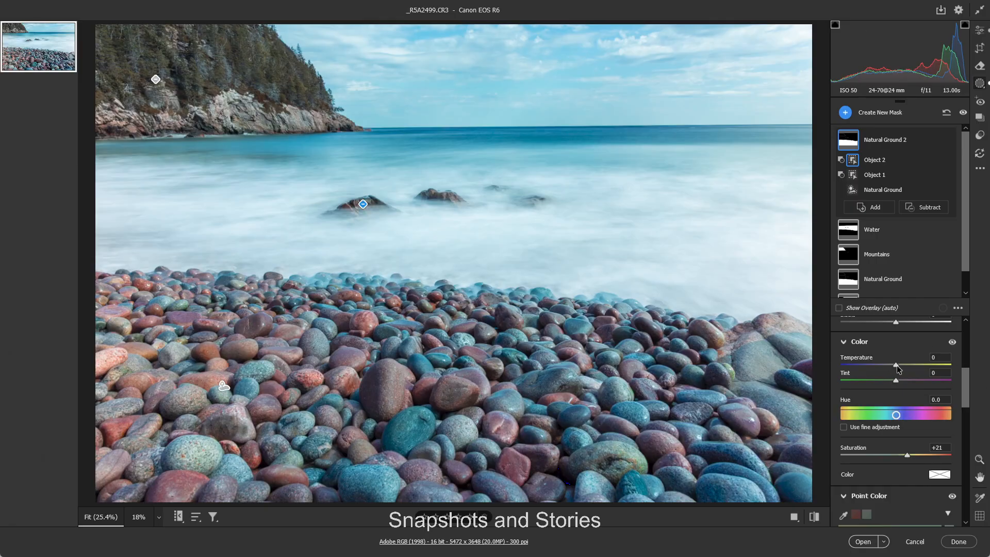
drag(895, 367, 904, 367)
Step: Create a second landscape mask covering only the Mountains
click(846, 113)
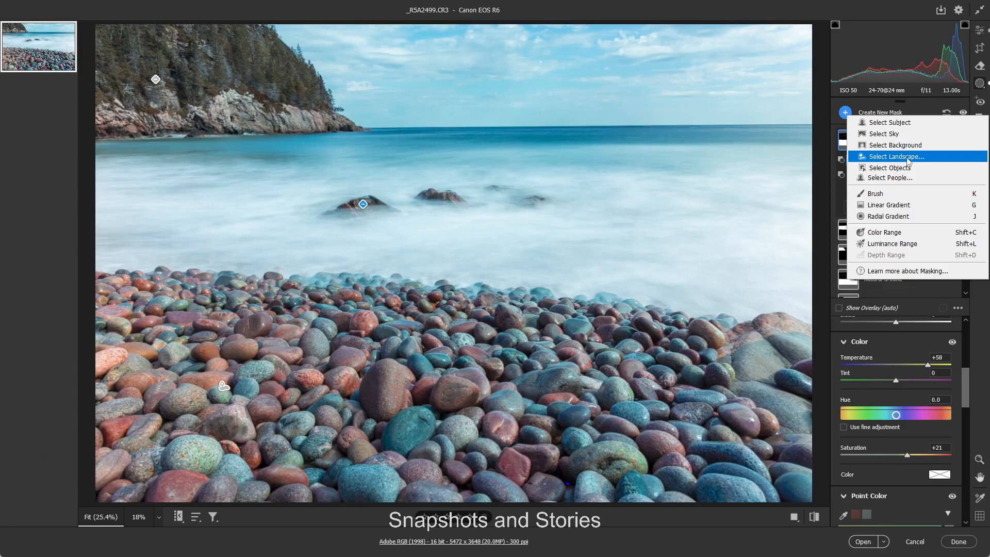
click(906, 158)
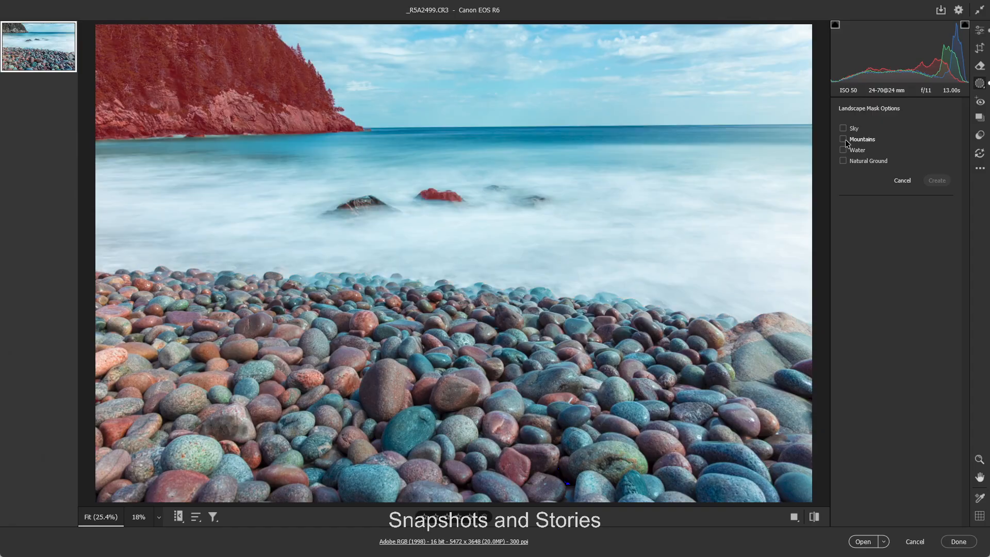
click(845, 139)
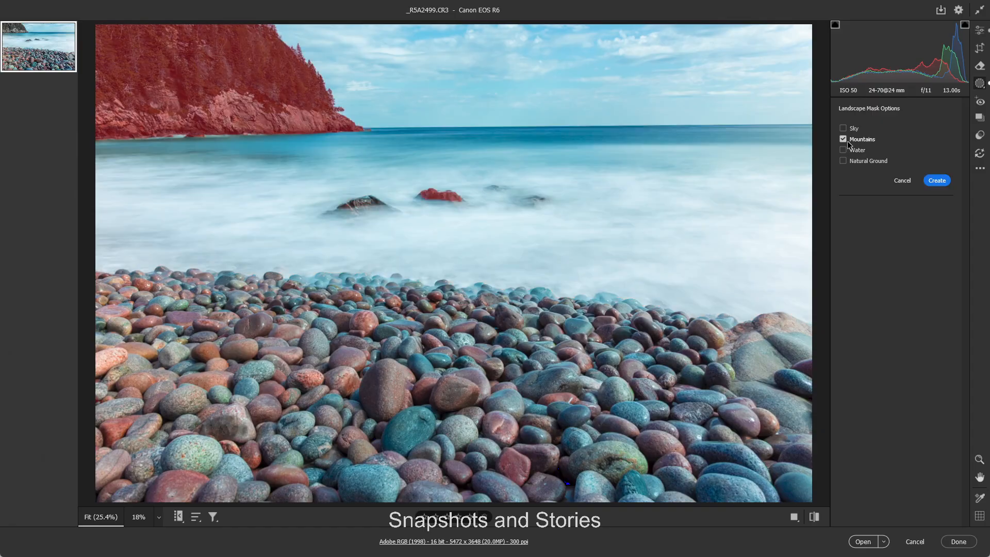
click(935, 180)
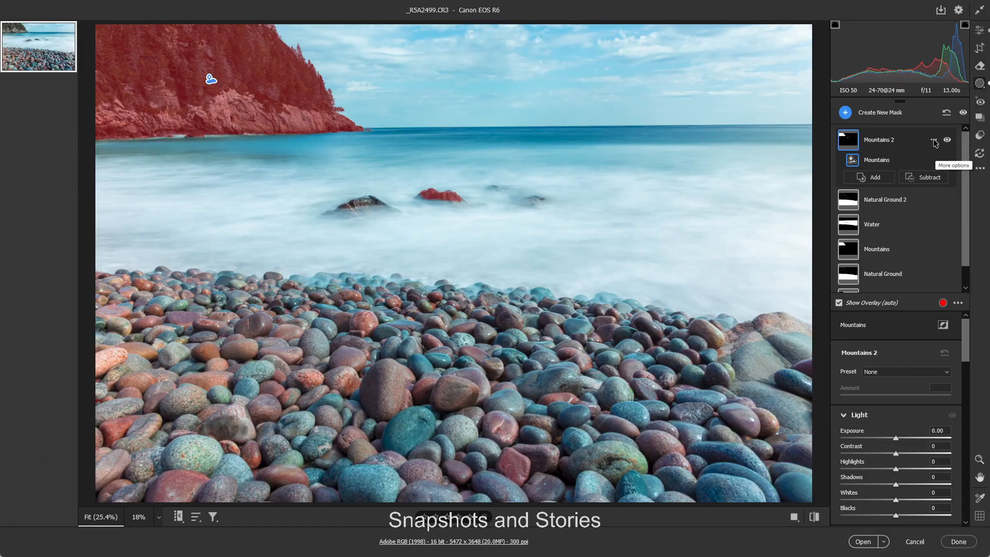
Step: Intersect the Mountains 2 mask with a linear gradient running from the photo's top edge down to the cliff's bare rocks
click(934, 141)
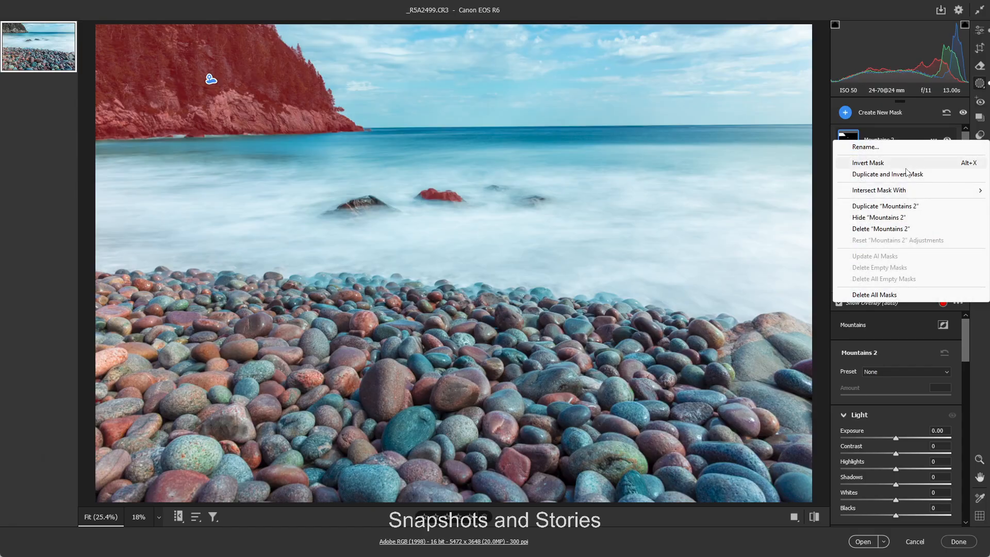
mouse_move(872, 191)
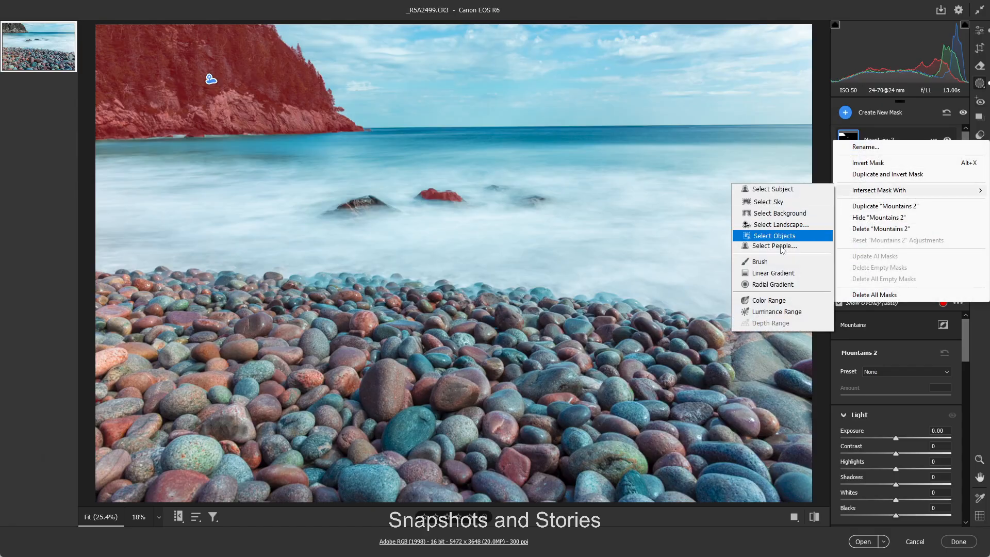
click(772, 278)
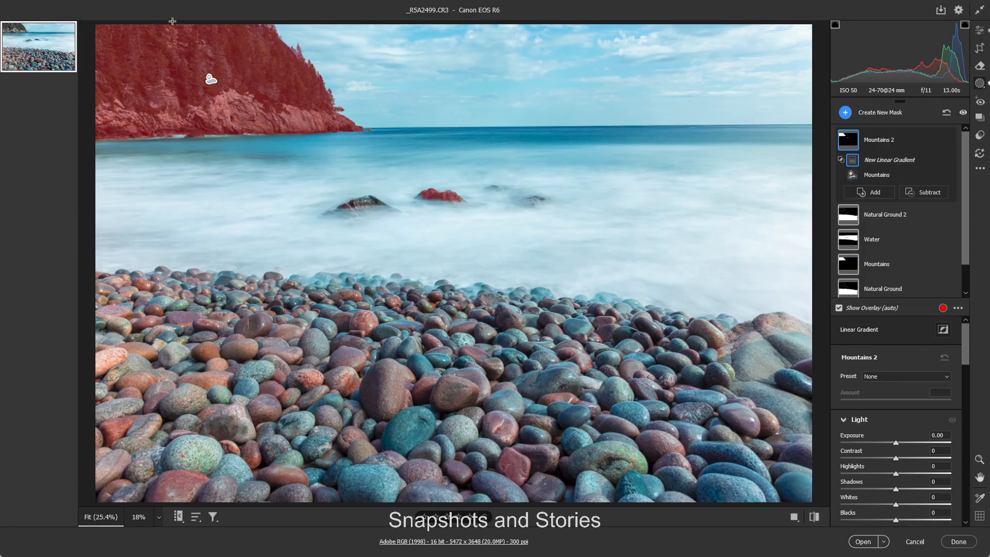
drag(171, 22, 173, 106)
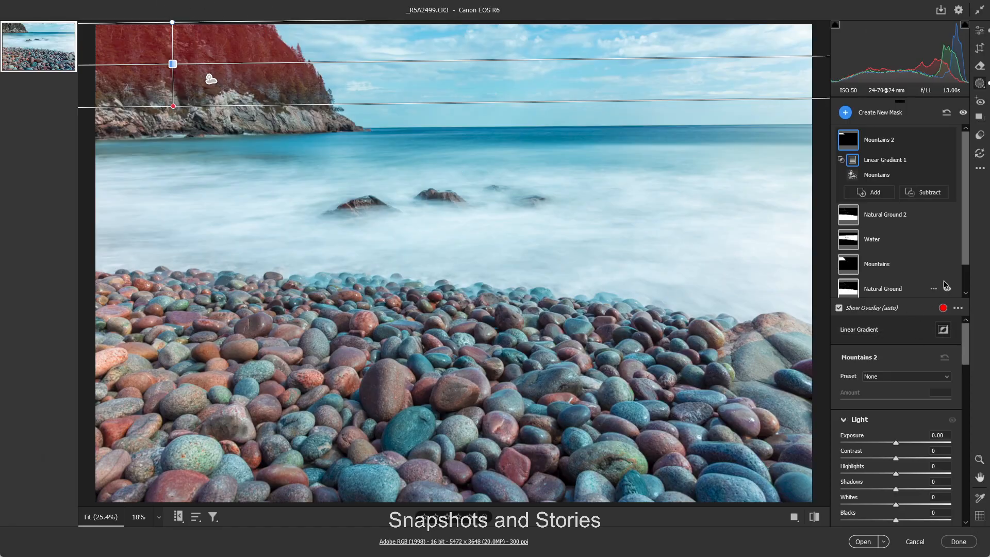
Step: Set the Mountains 2 mask's Temperature to +30, Tint to -40 and Saturation to +29
drag(967, 338, 956, 381)
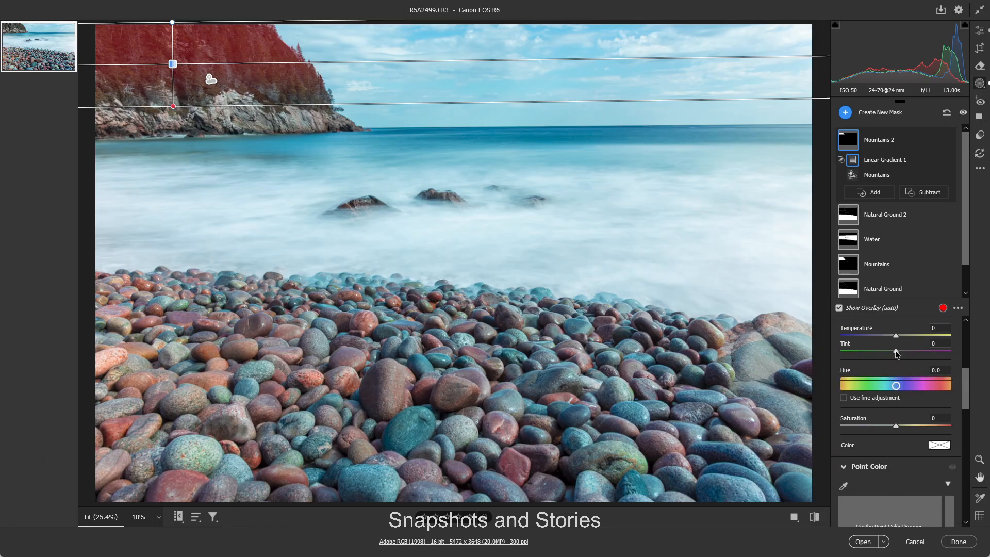
click(895, 351)
mouse_move(894, 350)
mouse_down()
mouse_move(852, 347)
mouse_move(897, 336)
mouse_up()
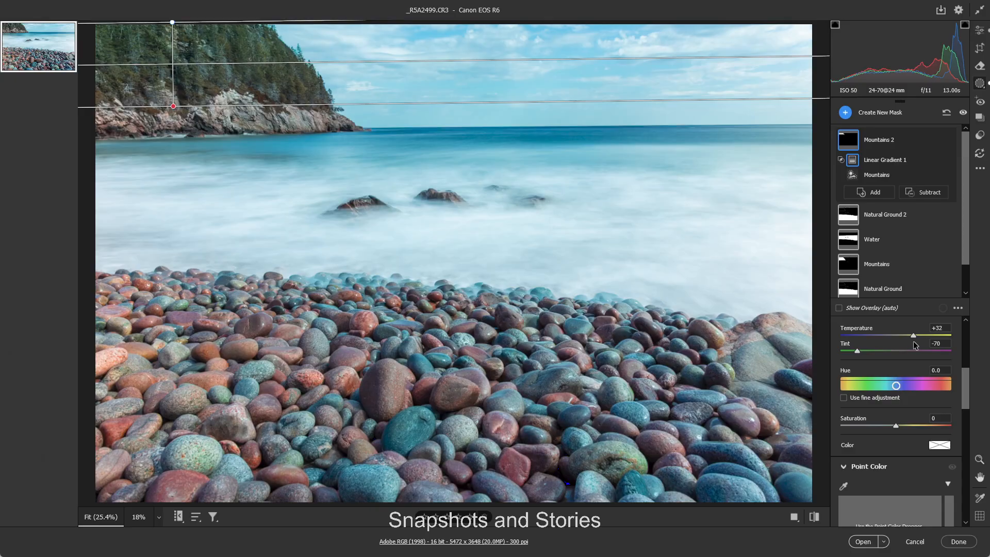
drag(913, 341, 911, 335)
drag(895, 427, 912, 432)
mouse_move(857, 350)
mouse_down()
mouse_move(880, 354)
mouse_move(873, 351)
mouse_up()
drag(912, 427, 905, 426)
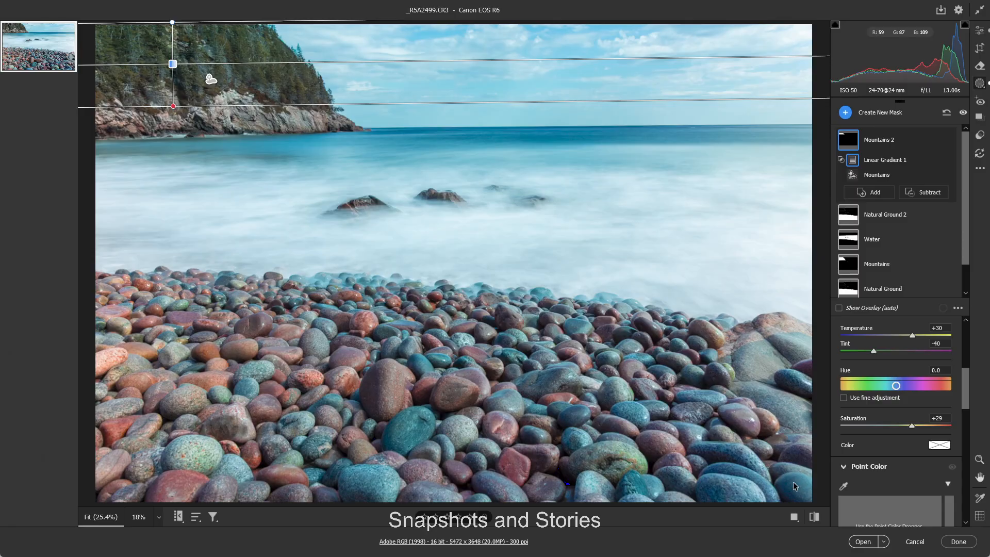
Step: Create a new object mask covering the bare rocks along the cliff base, built from five object selections
click(977, 31)
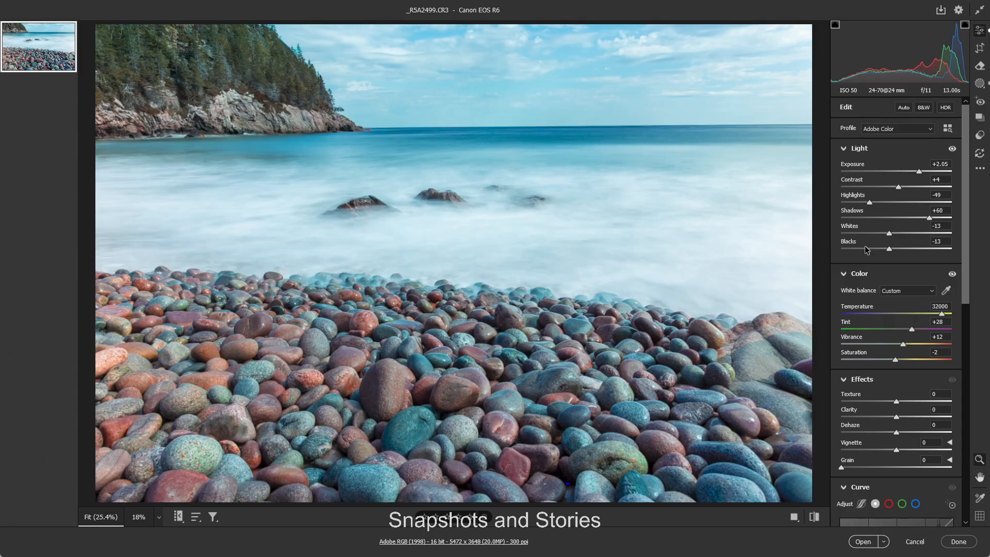
click(979, 84)
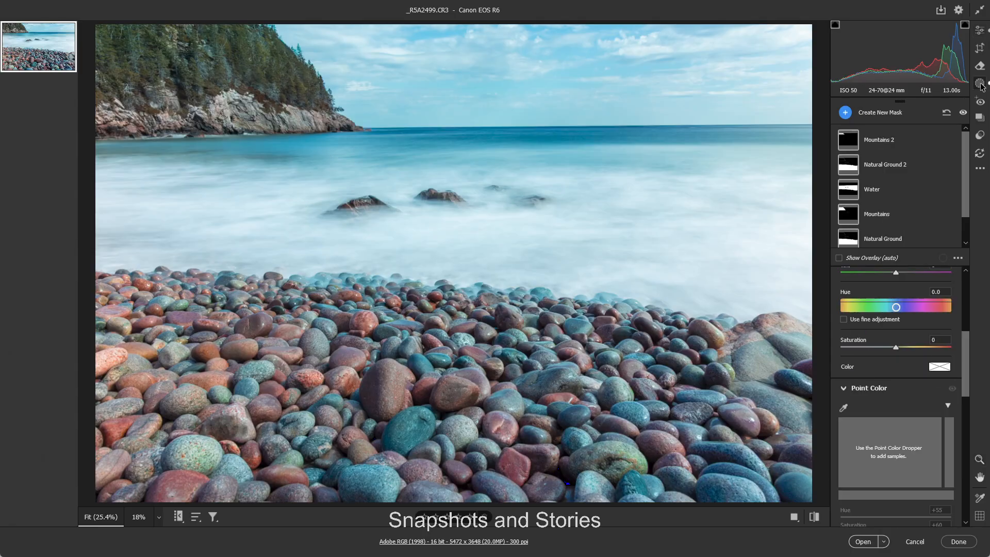
click(845, 112)
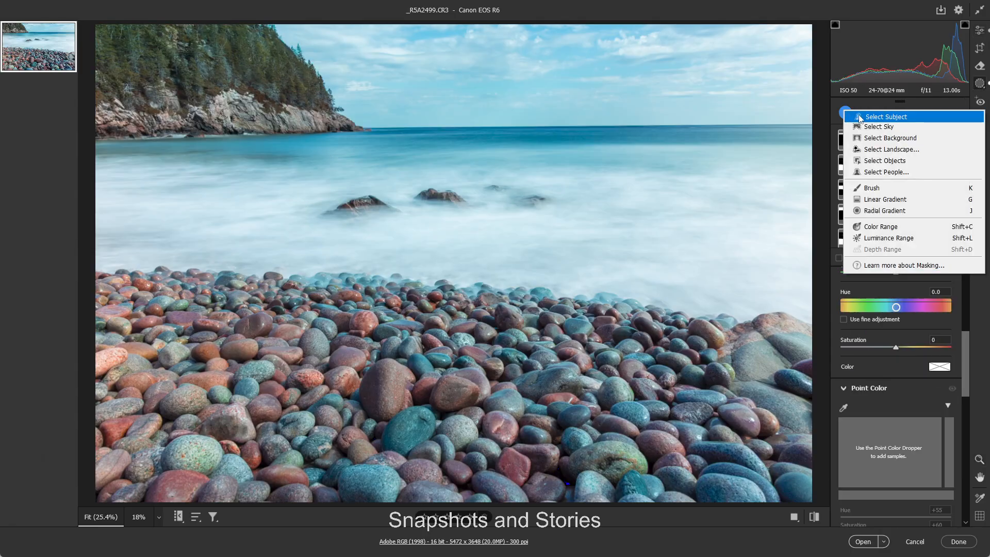
click(886, 162)
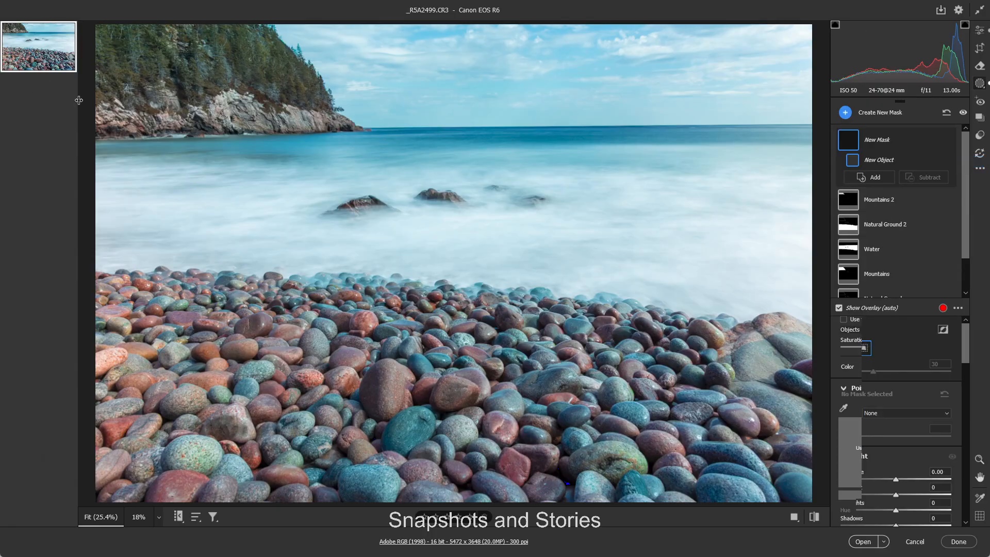
drag(90, 98, 368, 138)
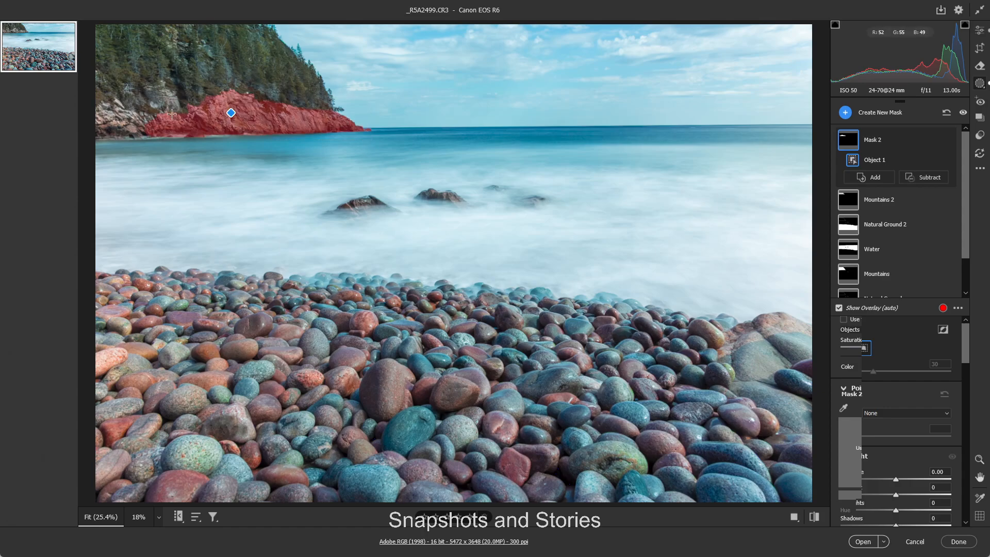
drag(175, 69, 97, 148)
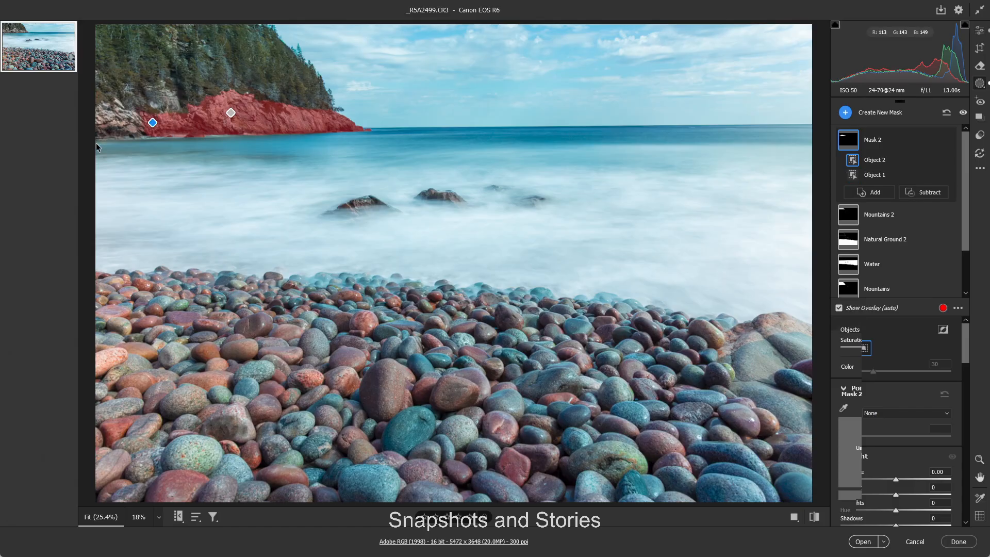
drag(144, 91, 98, 145)
drag(115, 104, 80, 138)
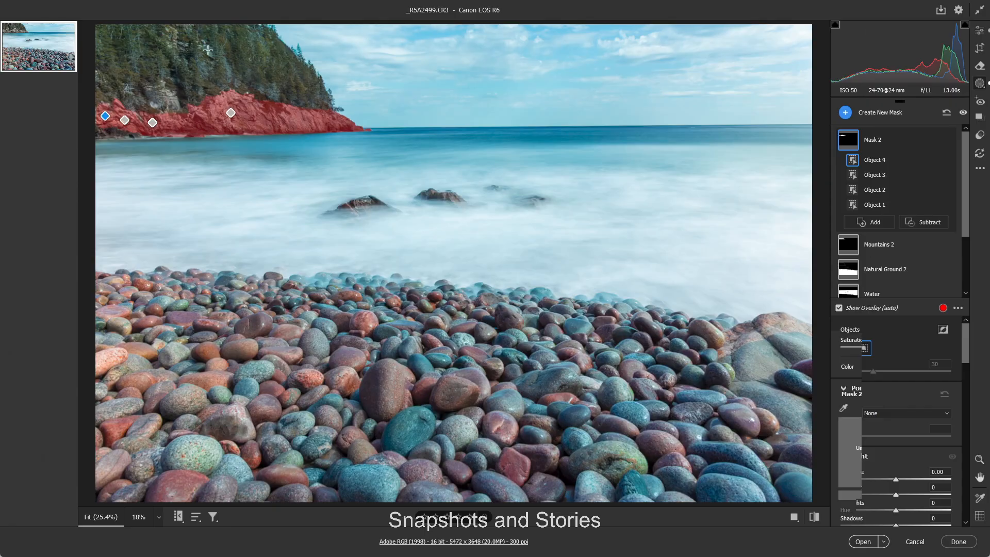
drag(163, 88, 178, 114)
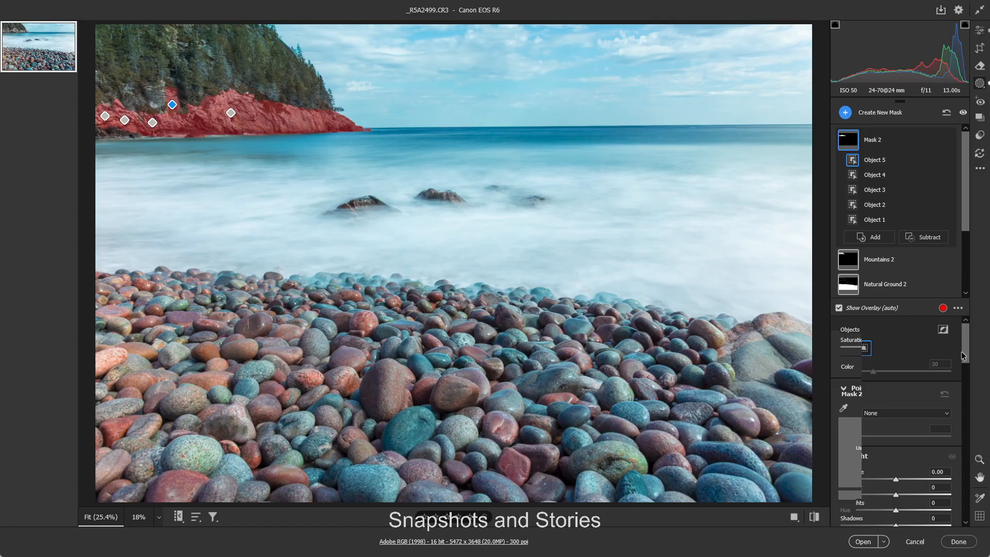
Step: Set the cliff-rock mask's Contrast to +55 and raise its Saturation slightly
drag(966, 345, 966, 369)
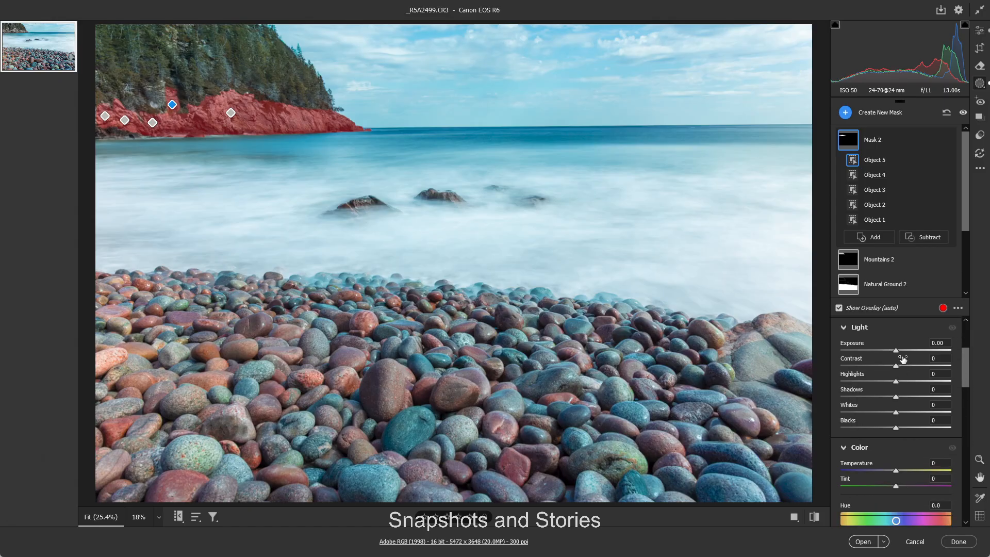
mouse_move(897, 370)
mouse_down()
mouse_move(930, 373)
mouse_move(911, 372)
mouse_up()
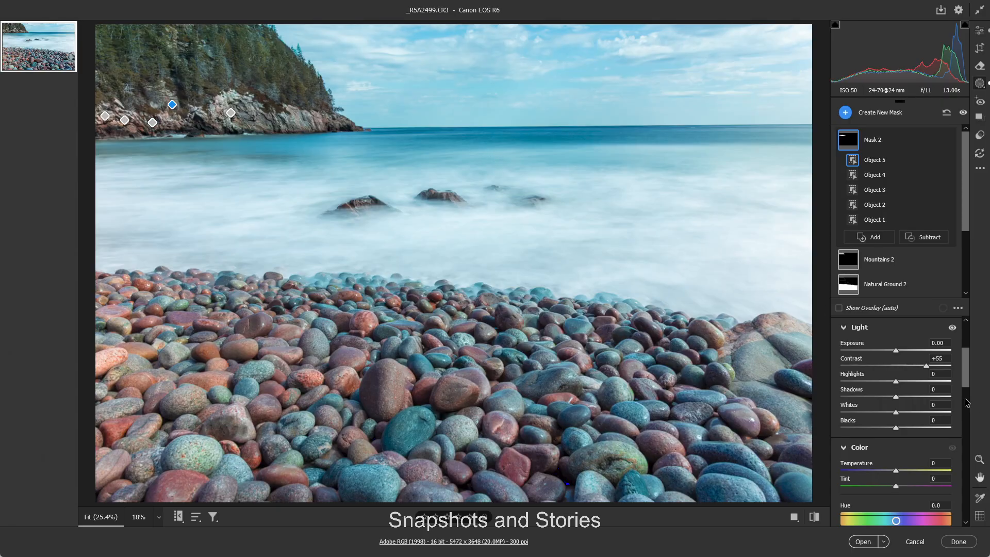
scroll(915, 426, down, 4)
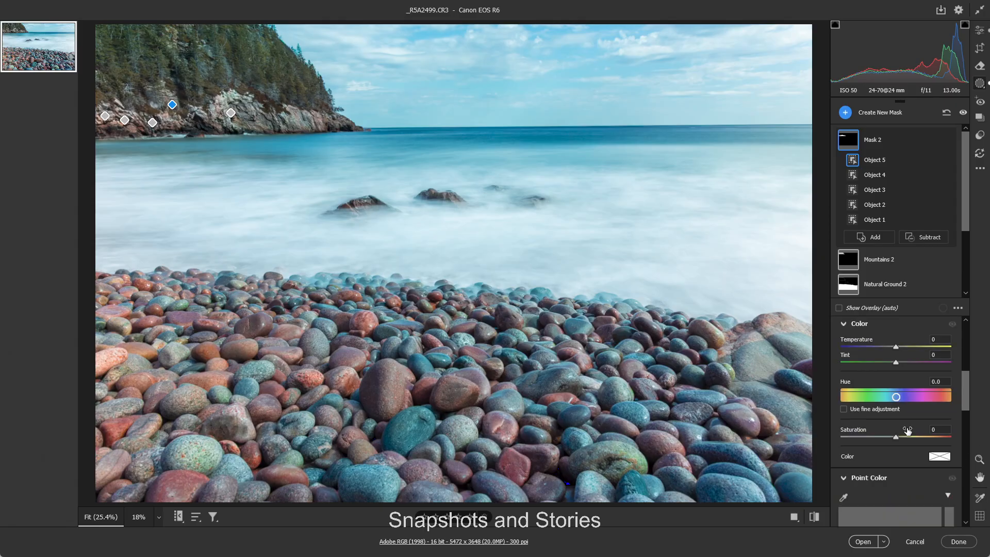
drag(895, 436, 898, 436)
Step: Apply the Auto Upright perspective correction to the photo
click(980, 49)
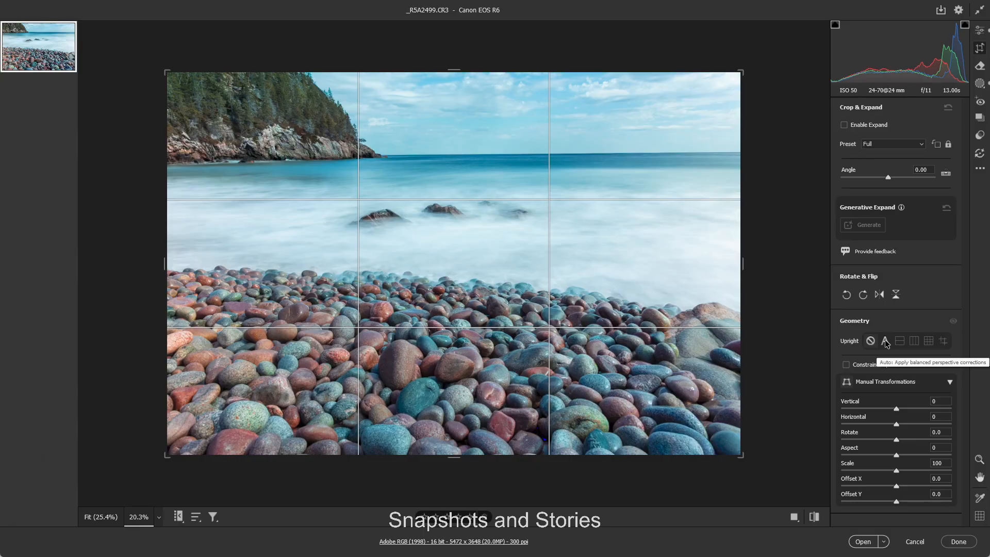
click(885, 341)
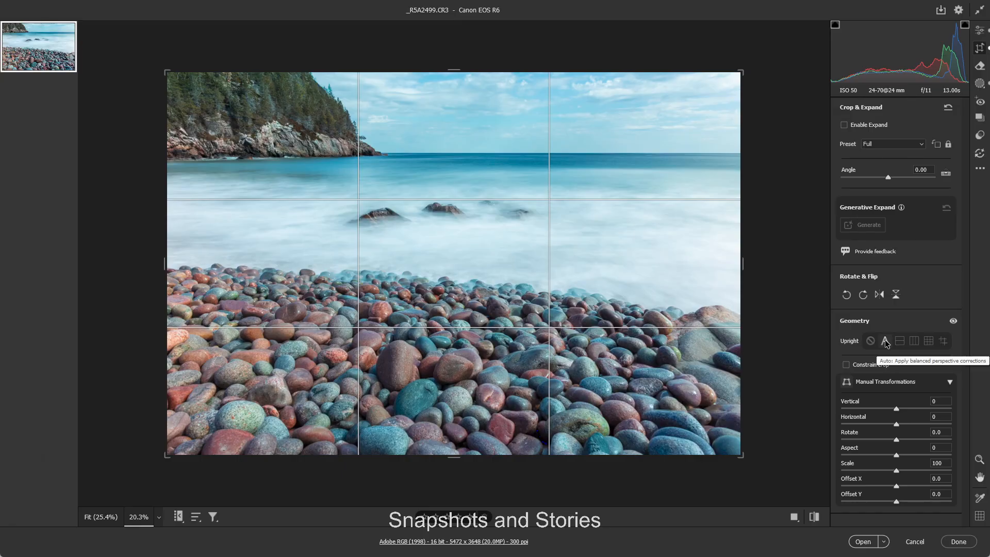
click(885, 342)
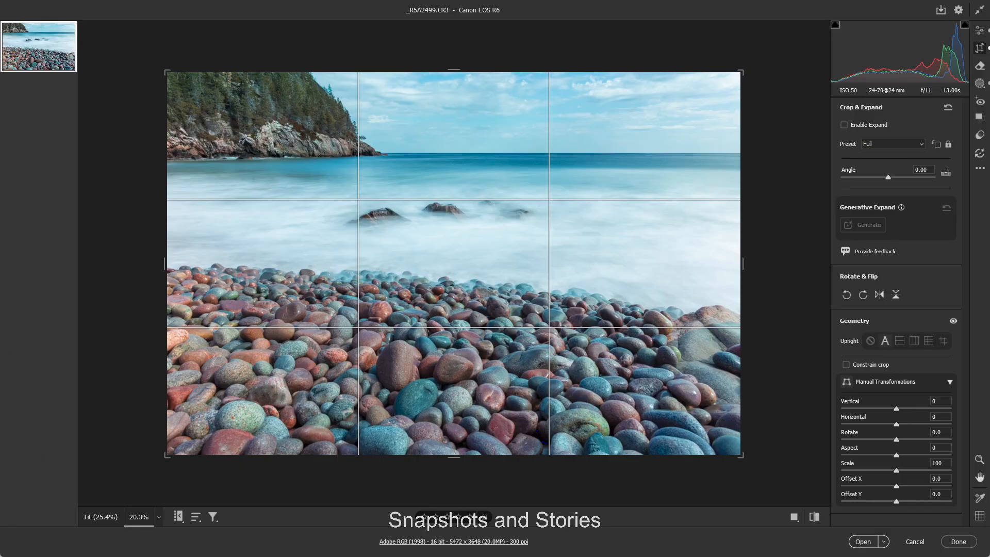
Step: Inspect the sky up close for noise and turn on Denoise for the whole photo at 50
click(980, 32)
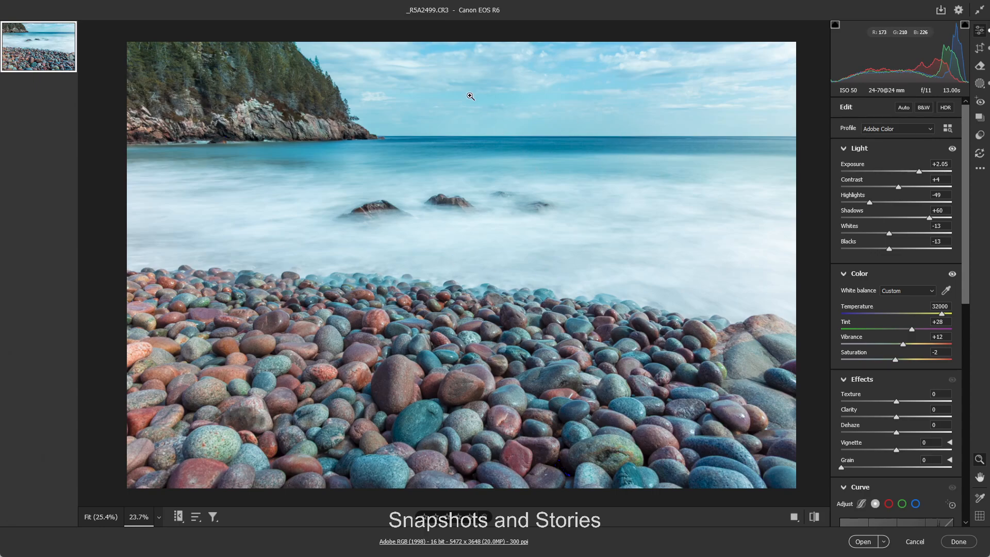
drag(465, 94, 621, 119)
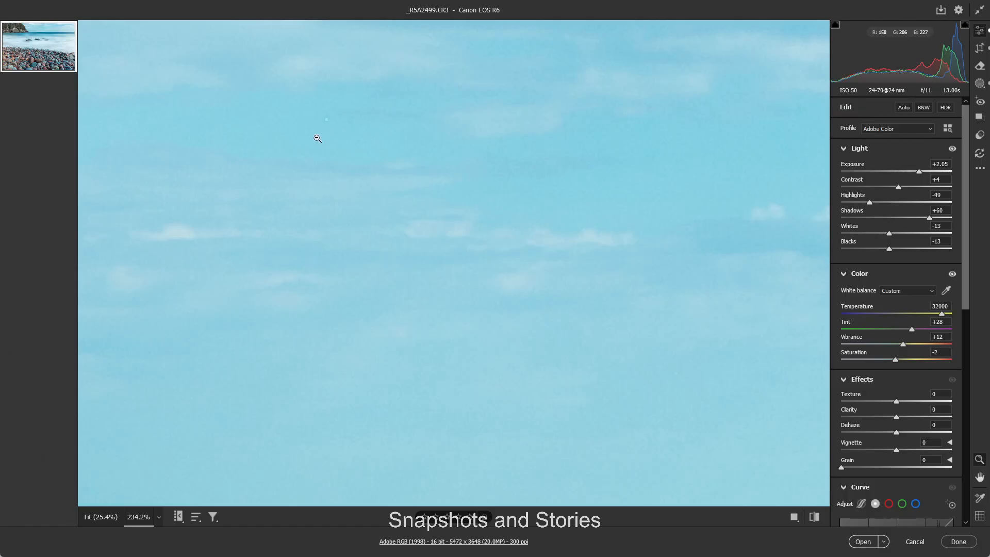
drag(529, 354, 419, 340)
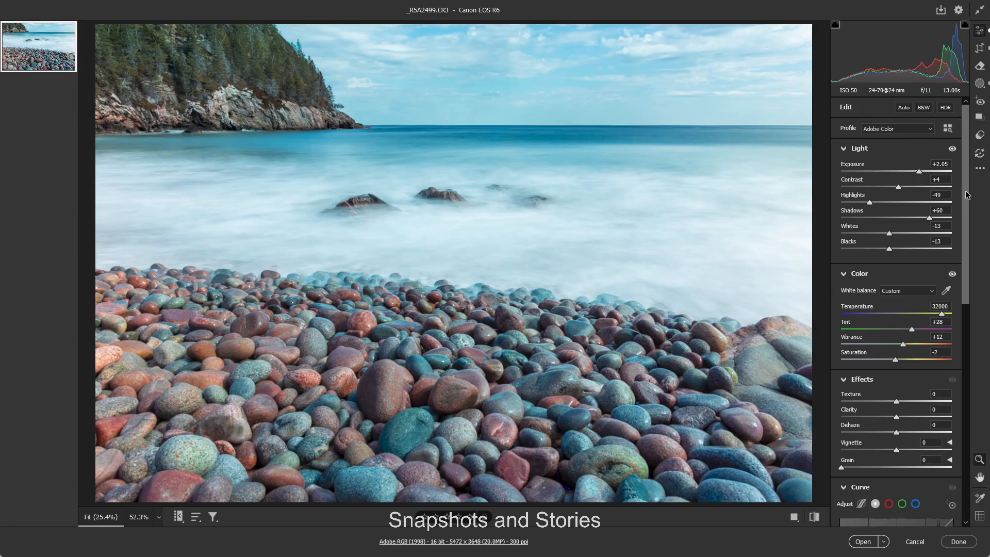
scroll(951, 295, down, 5)
scroll(942, 338, down, 7)
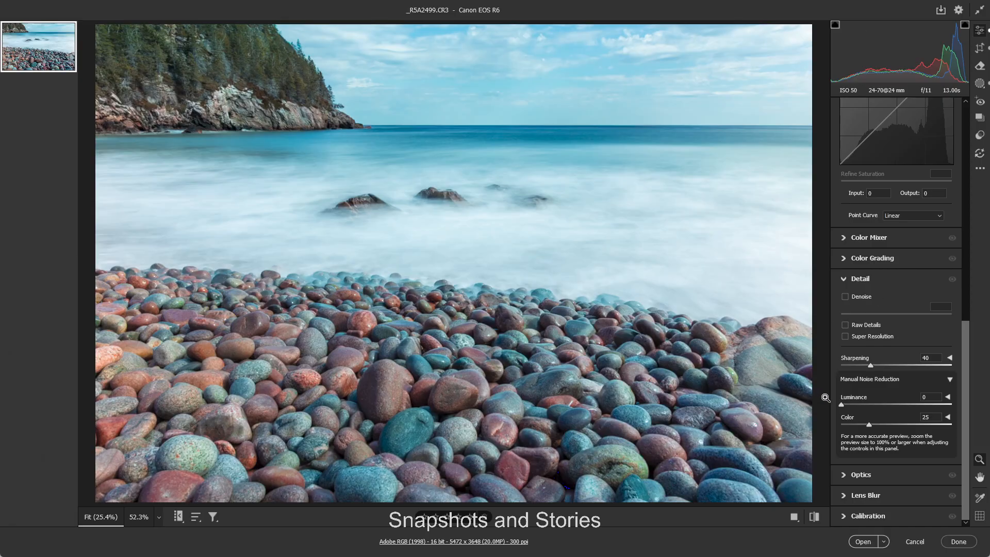
click(844, 298)
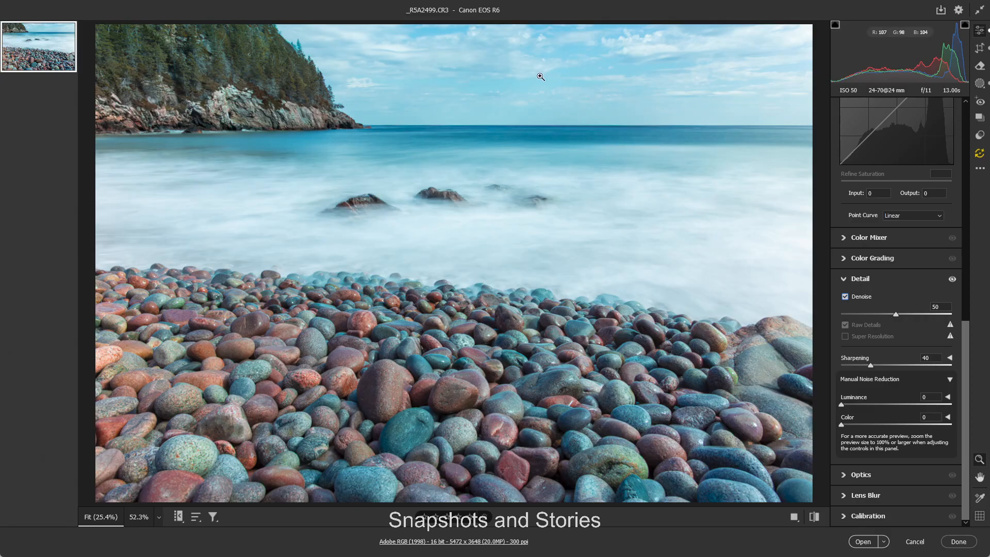
Step: Inspect the denoised sky, horizon and foreground pebbles up close for remaining noise and detail
drag(536, 73, 661, 105)
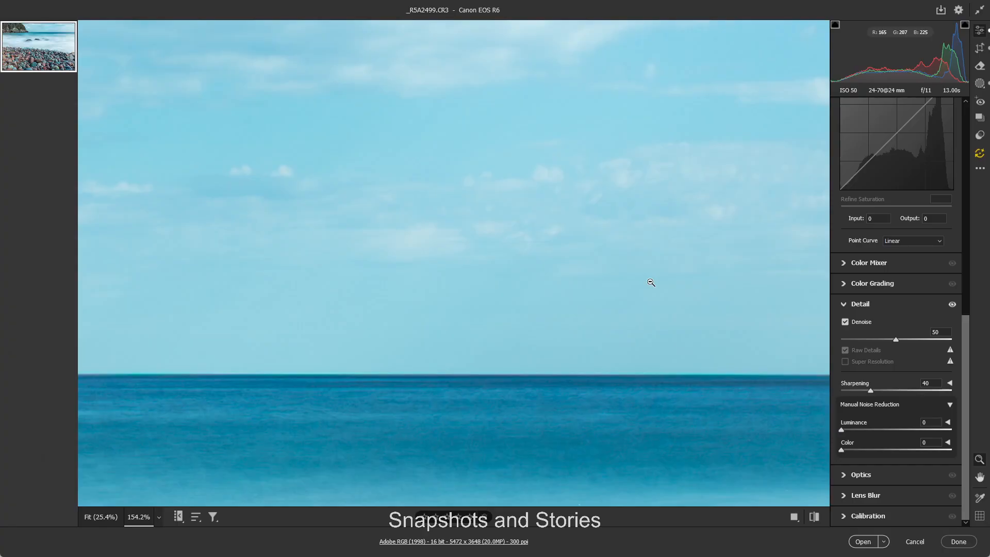
drag(650, 282, 554, 330)
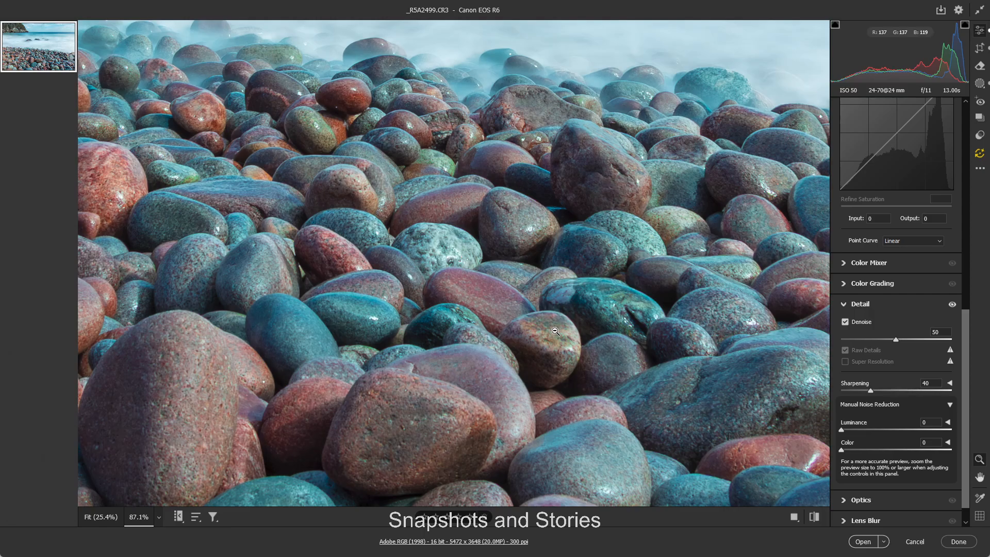
click(536, 307)
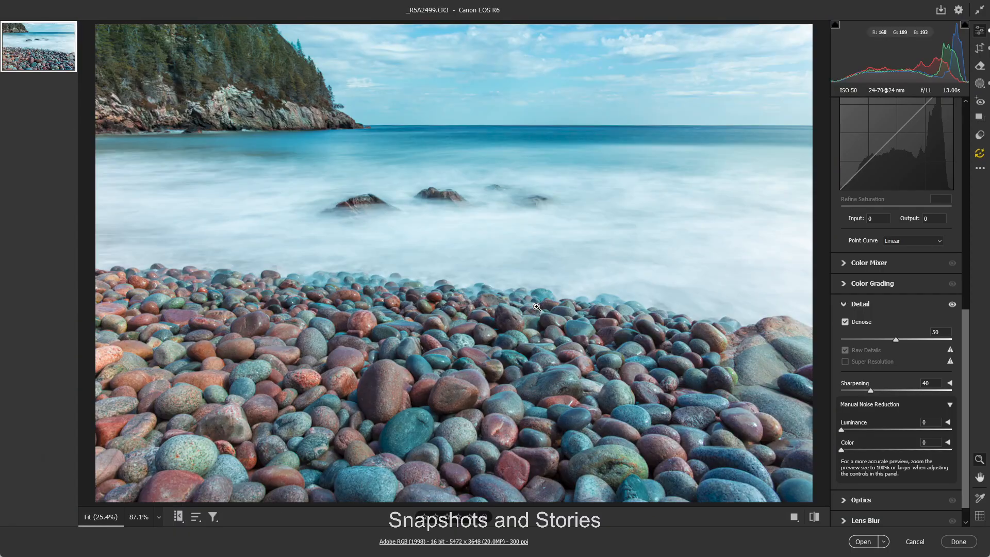
Step: Set the whole photo's white balance Temperature to 16250
mouse_move(573, 286)
mouse_down()
mouse_move(557, 282)
mouse_move(566, 279)
mouse_up()
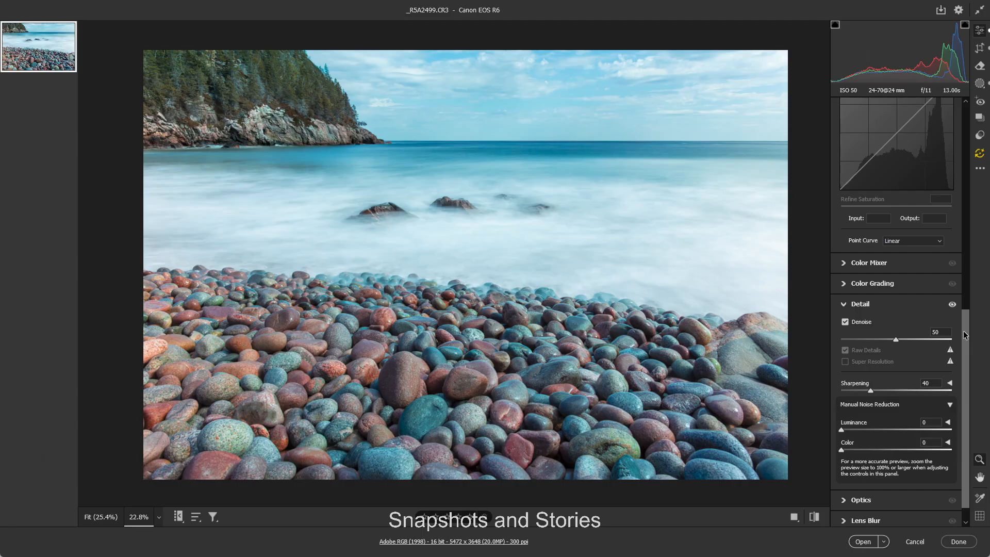
drag(964, 335, 961, 126)
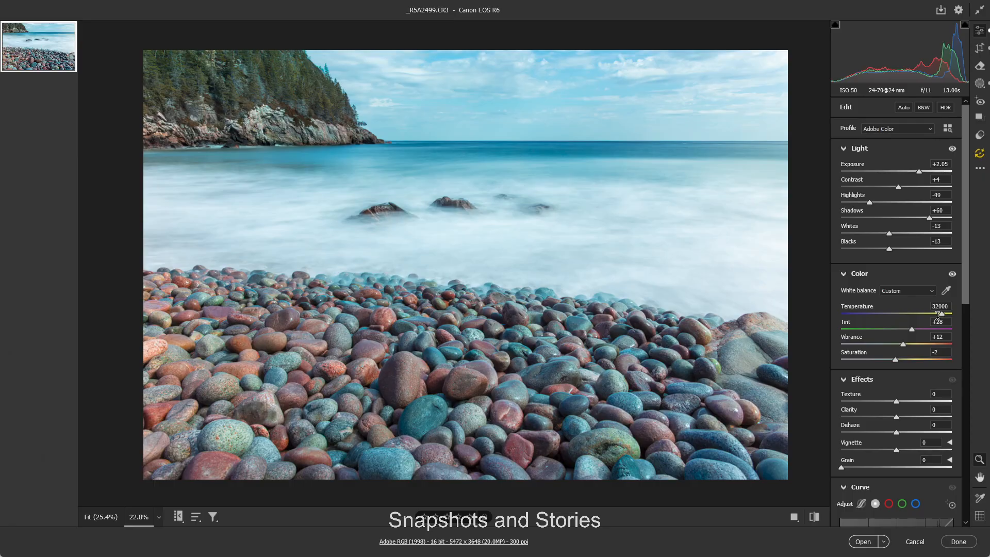
drag(941, 315, 931, 314)
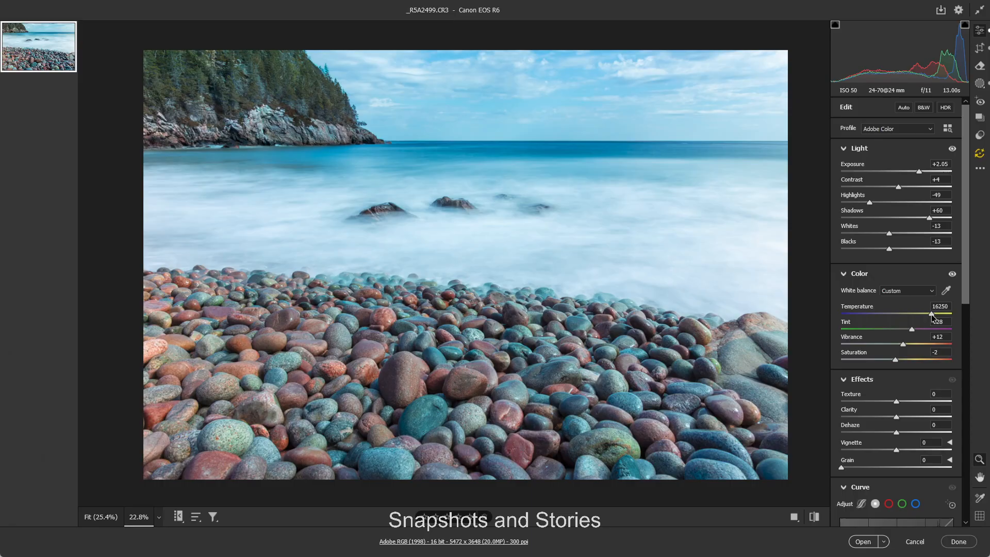